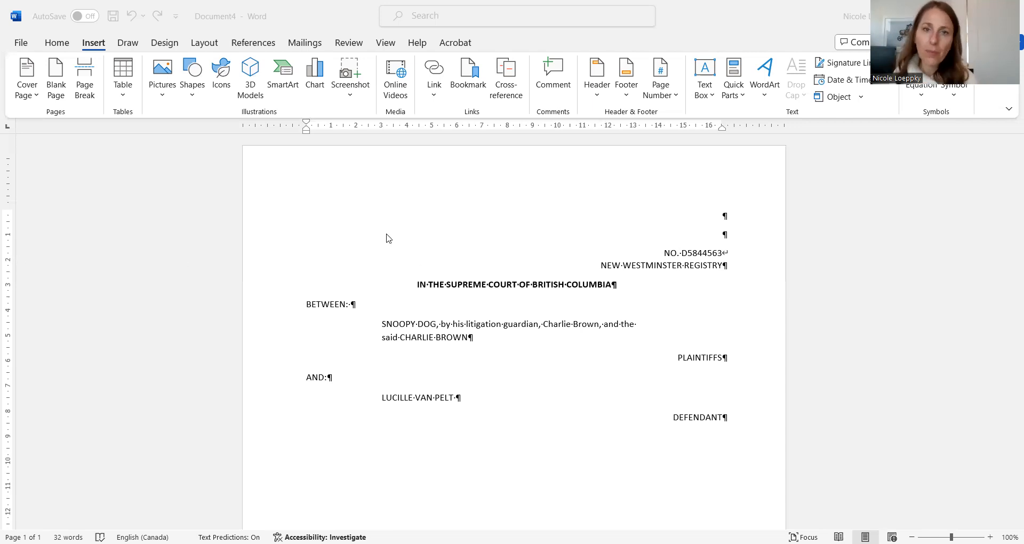
click(697, 254)
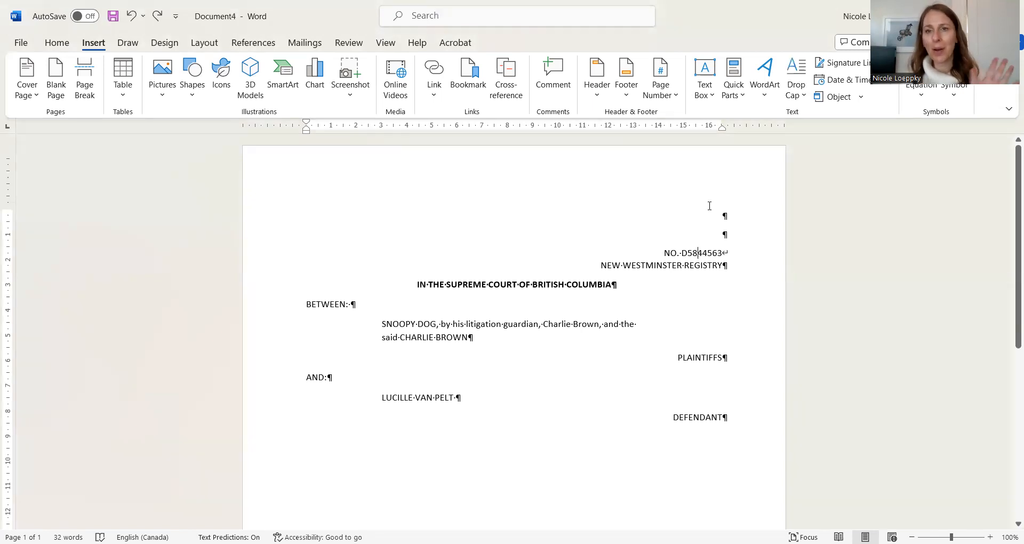
click(681, 254)
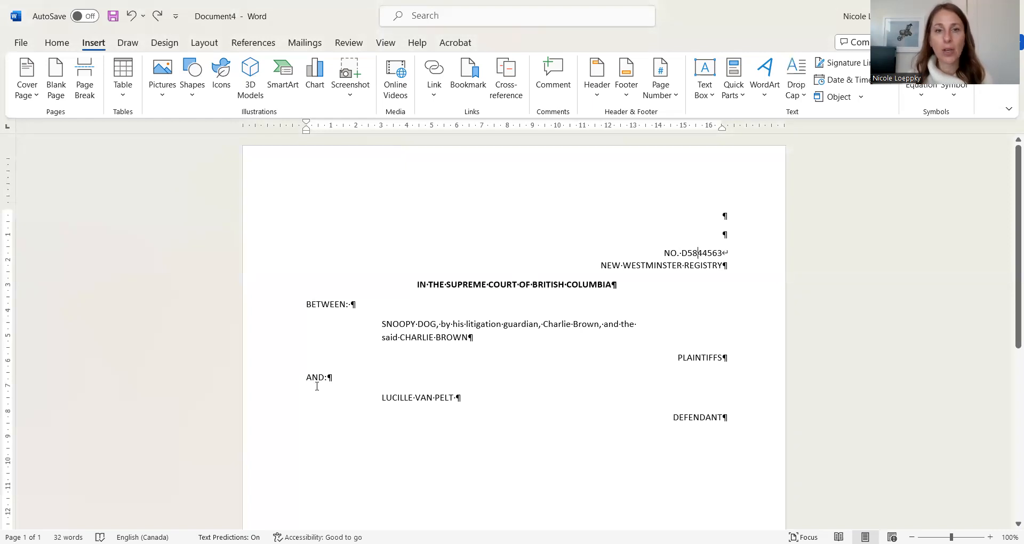
click(321, 304)
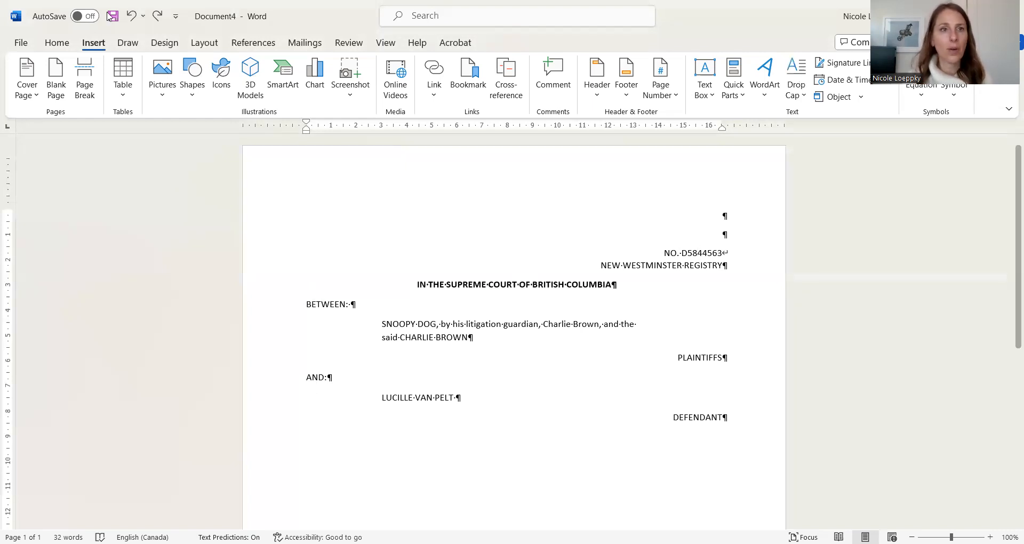
click(57, 43)
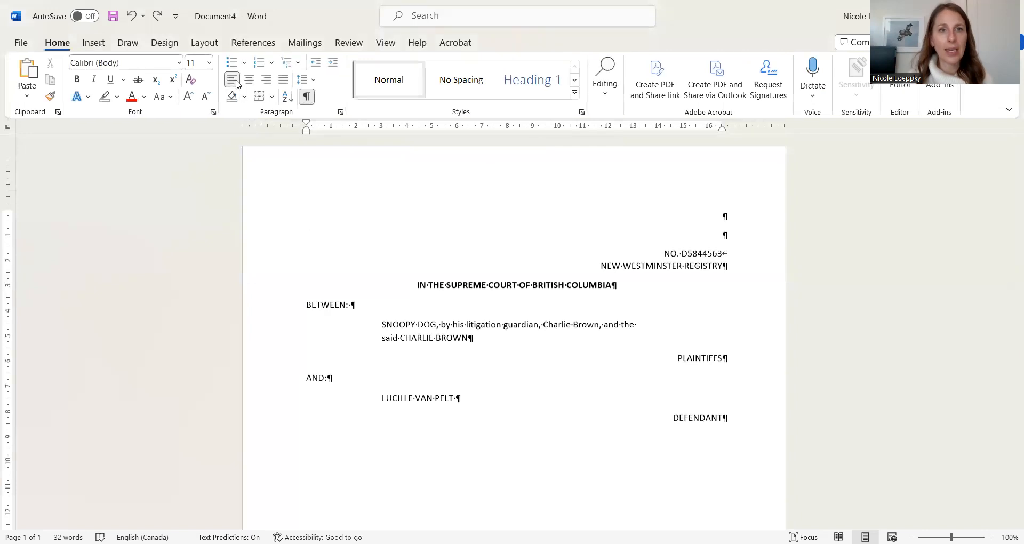
click(442, 326)
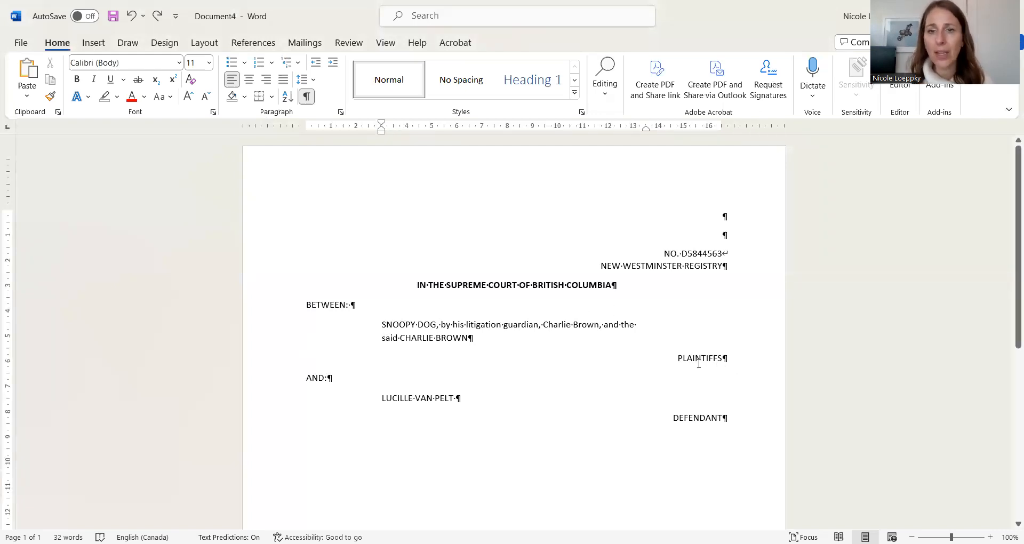
Insert a table with 3 columns and 16 rows at the empty first paragraph of the document
click(715, 214)
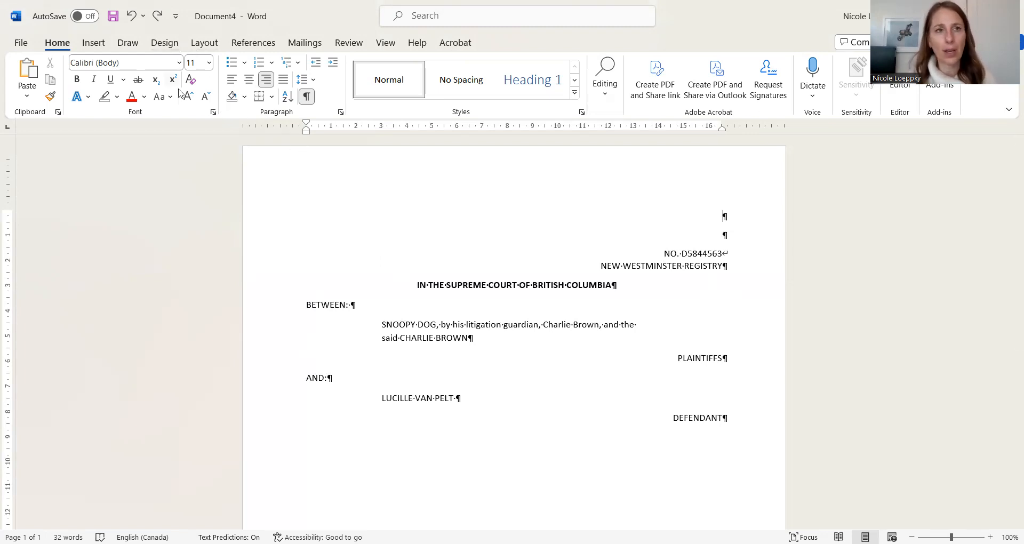
click(96, 45)
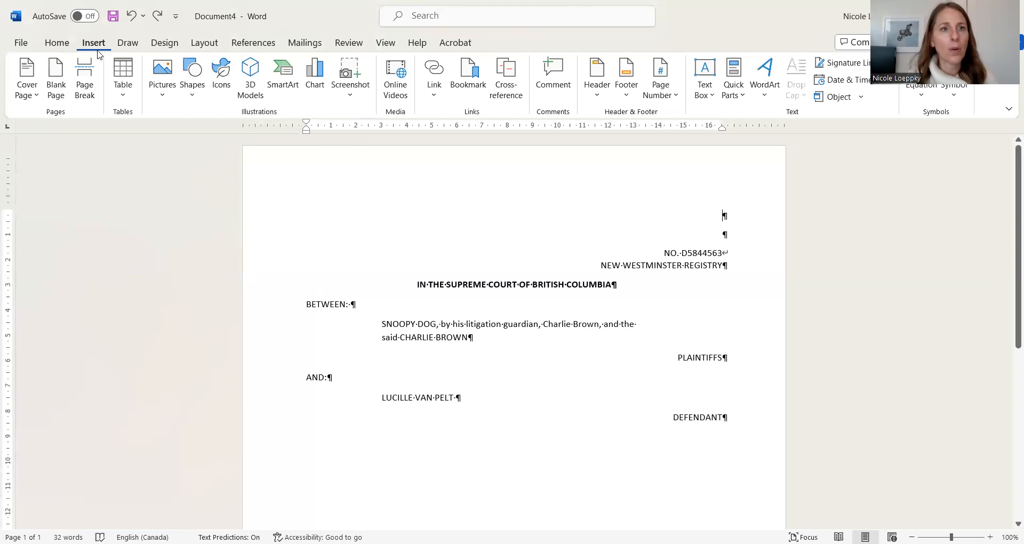
click(122, 77)
click(145, 248)
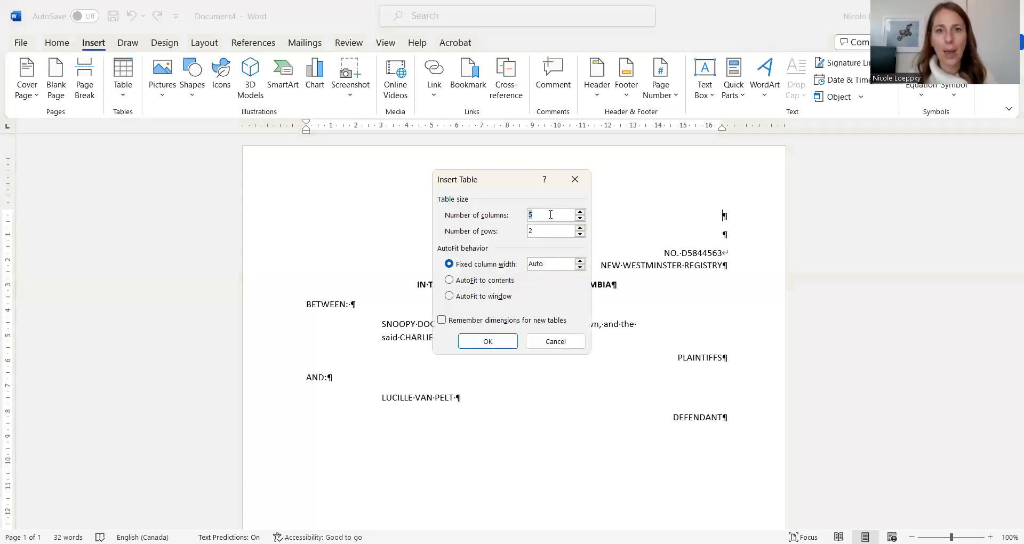
text(3)
double_click(530, 231)
text(16)
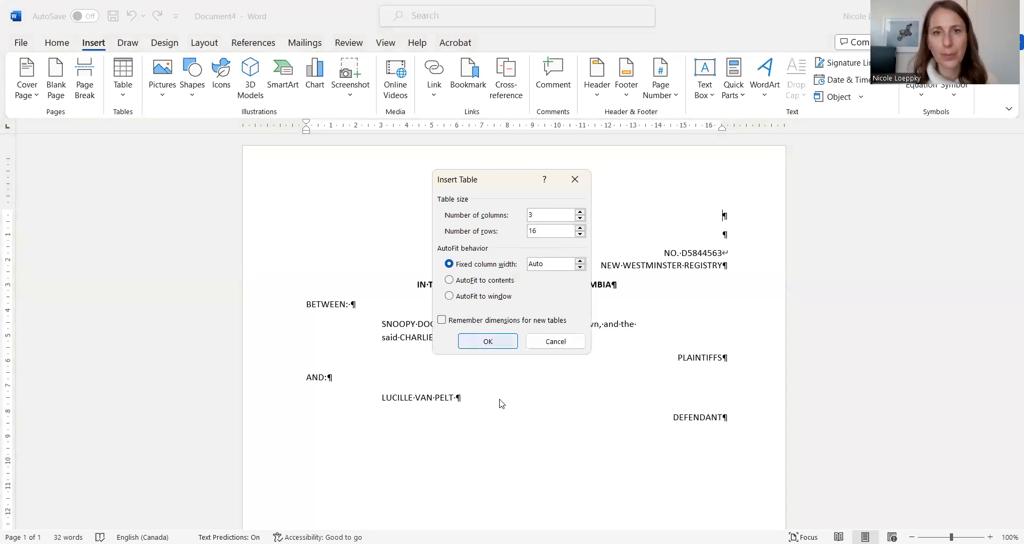
click(488, 341)
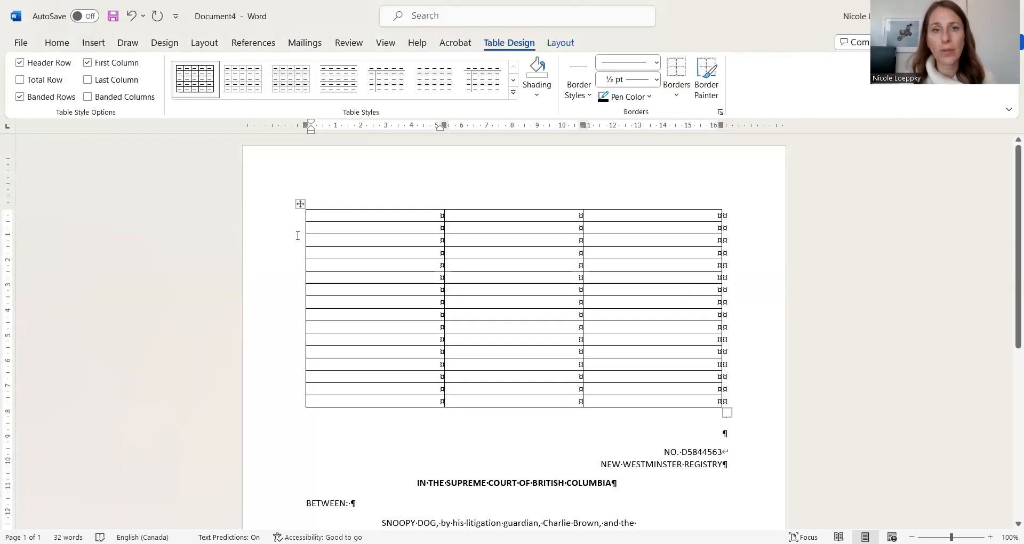
Remove all borders from the entire new table
drag(286, 216, 312, 408)
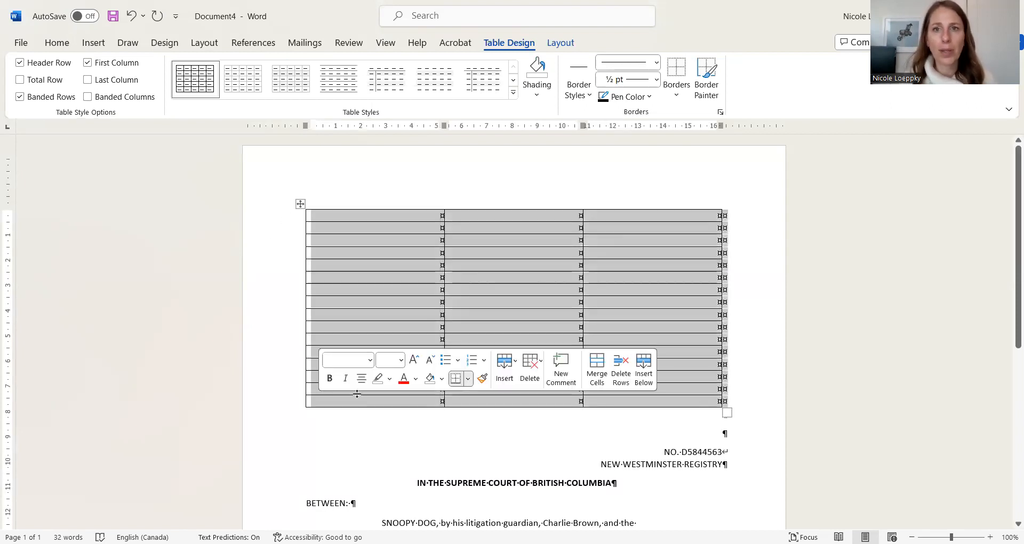
click(676, 70)
click(463, 270)
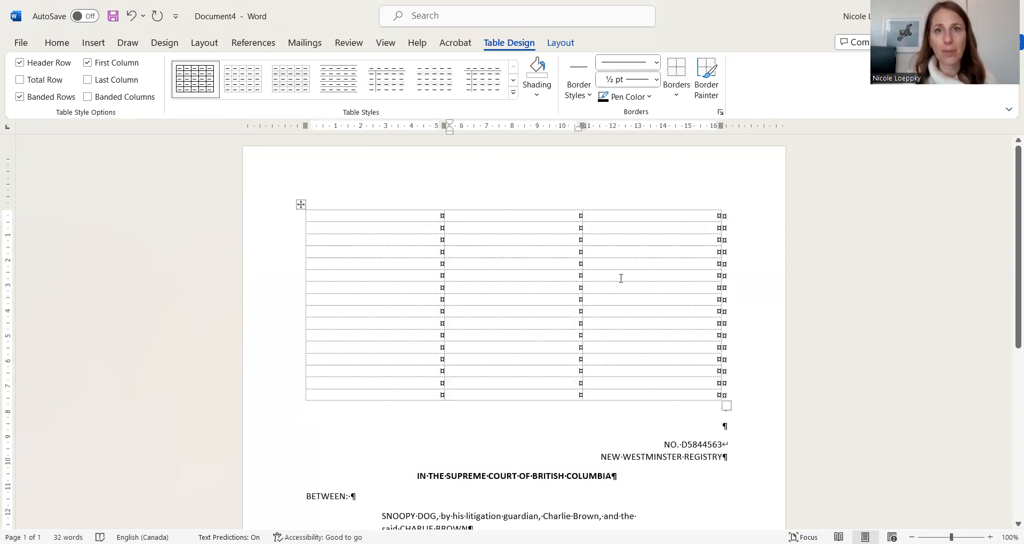
Copy the court file number and NEW WESTMINSTER REGISTRY lines into the third column of the table's first row
scroll(618, 279, down, 1)
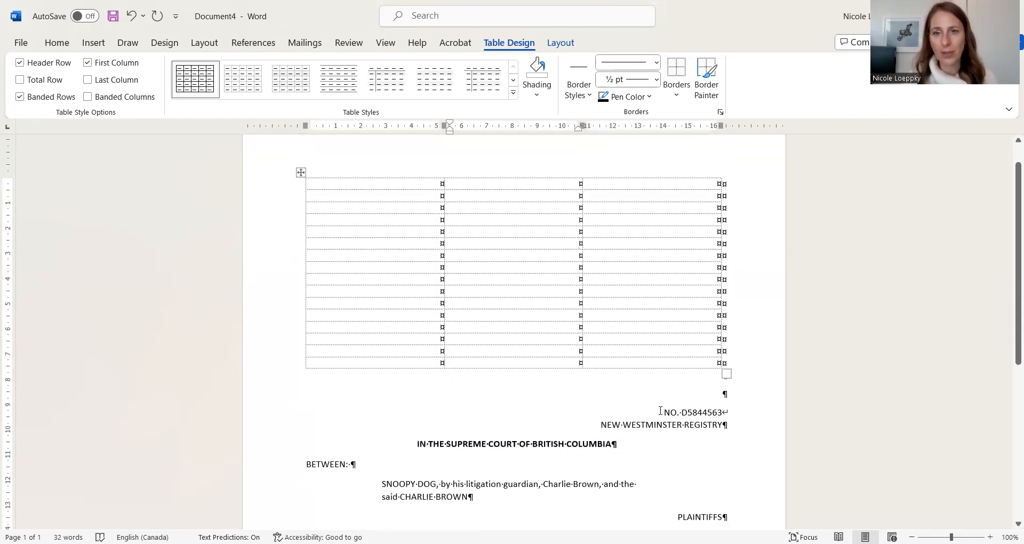
drag(666, 413, 723, 433)
key(ctrl+c)
click(659, 190)
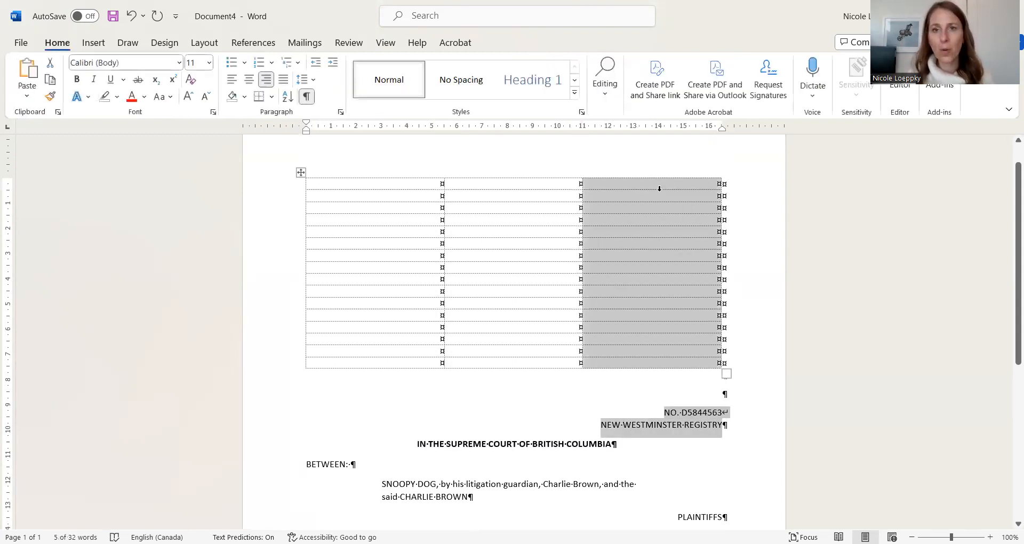
click(659, 189)
key(ctrl+v)
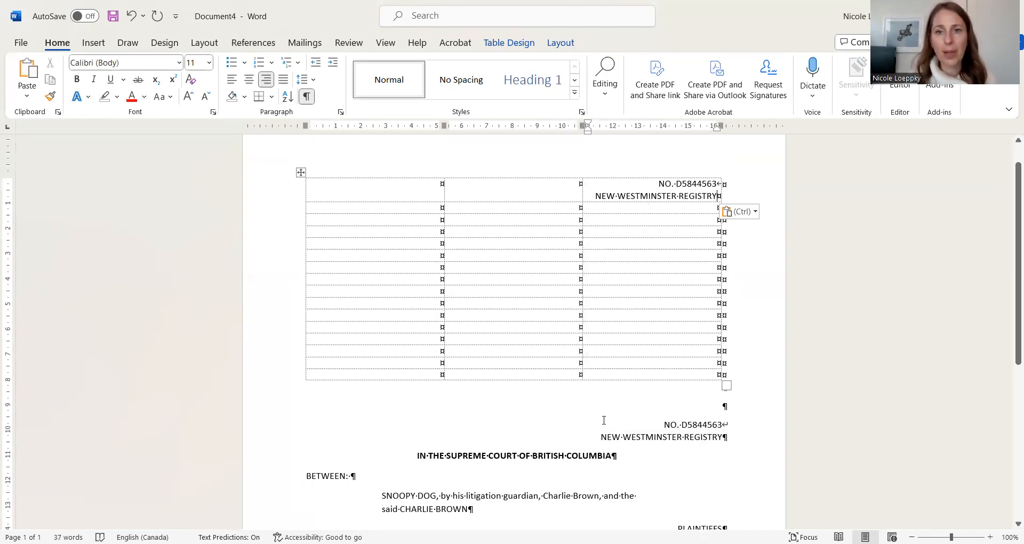
Merge the cells of the table's third row and move IN THE SUPREME COURT OF BRITISH COLUMBIA into it, centred
drag(410, 454, 619, 456)
click(286, 219)
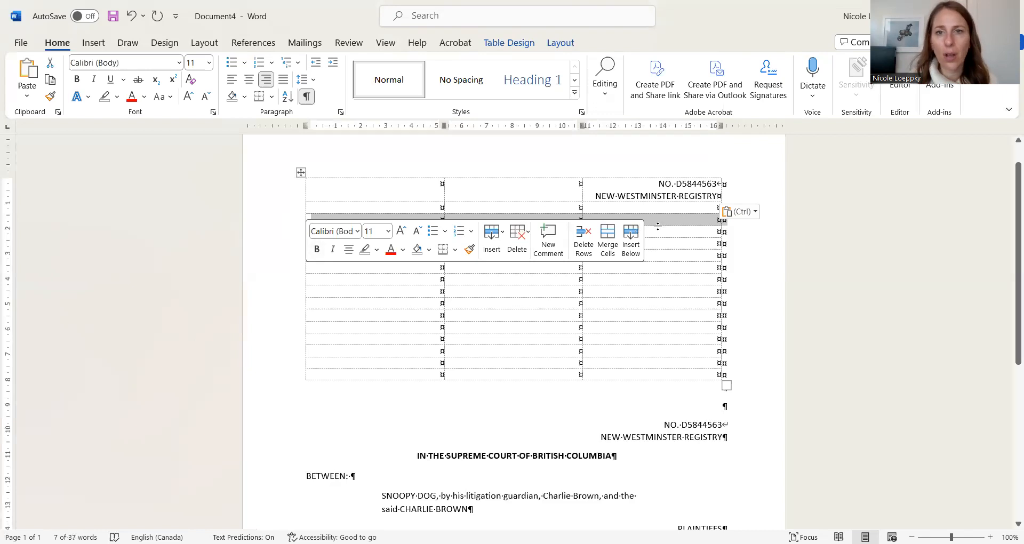
click(612, 234)
click(539, 224)
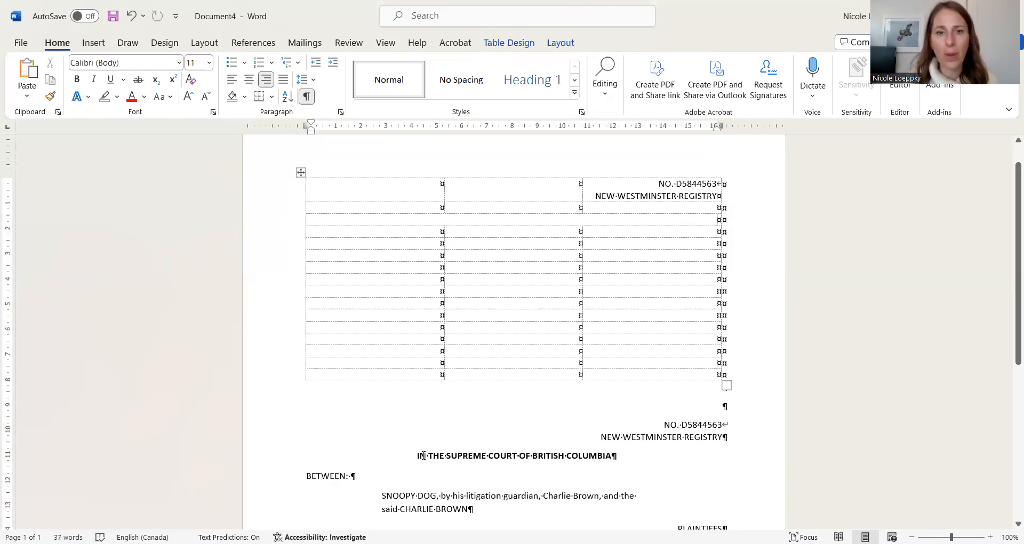
drag(420, 455, 506, 222)
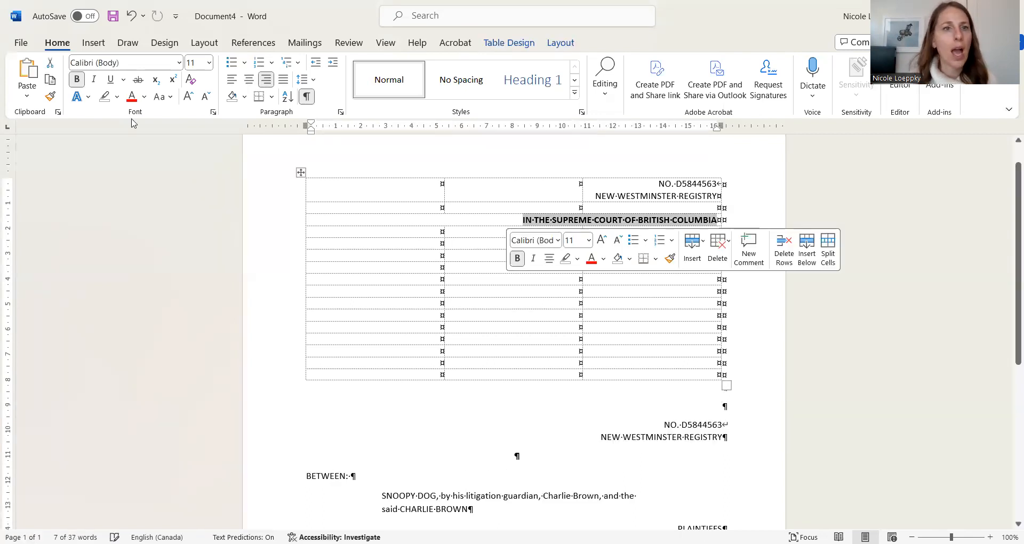
click(248, 80)
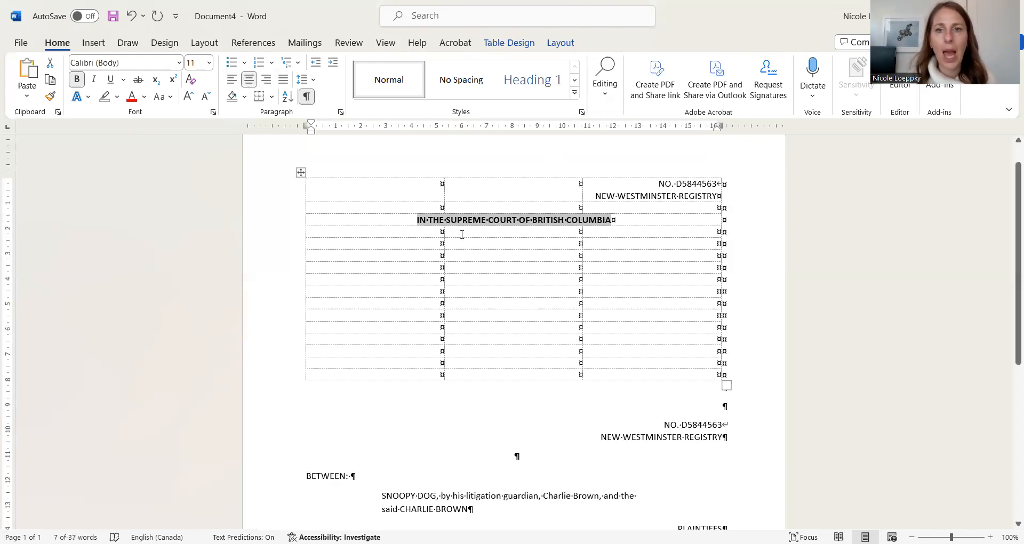
Move BETWEEN: into the first cell of the table's fifth row and align it left
scroll(462, 234, down, 1)
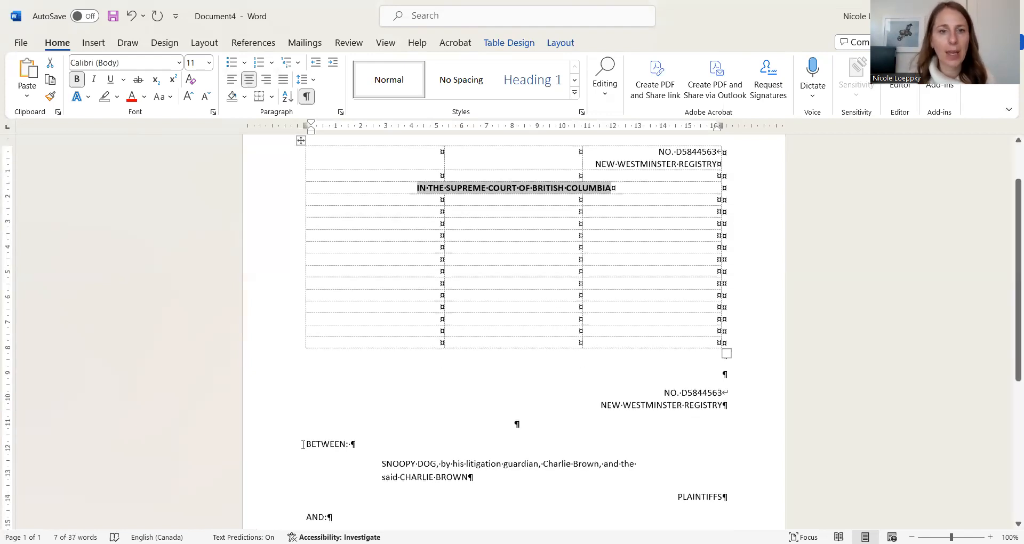
drag(302, 444, 315, 215)
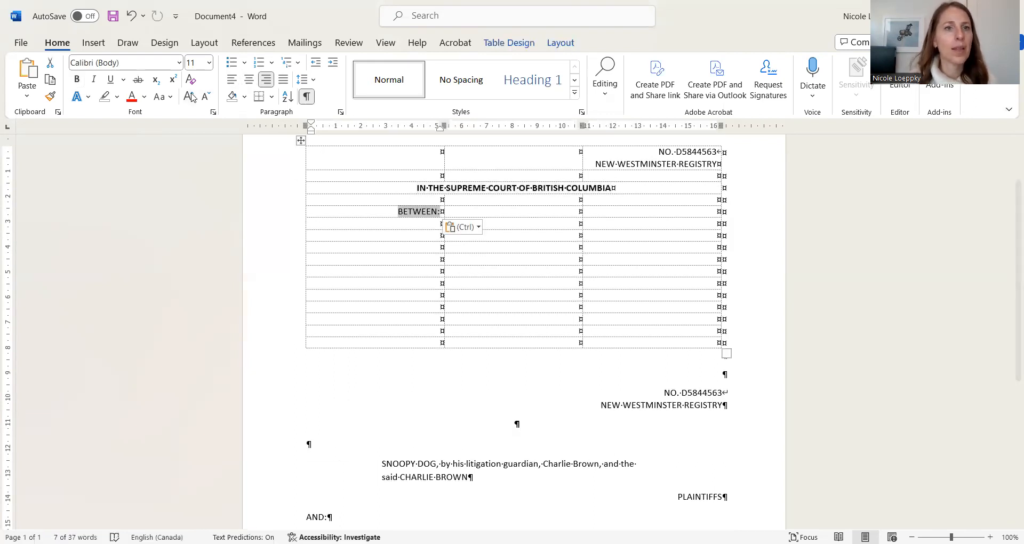
click(233, 80)
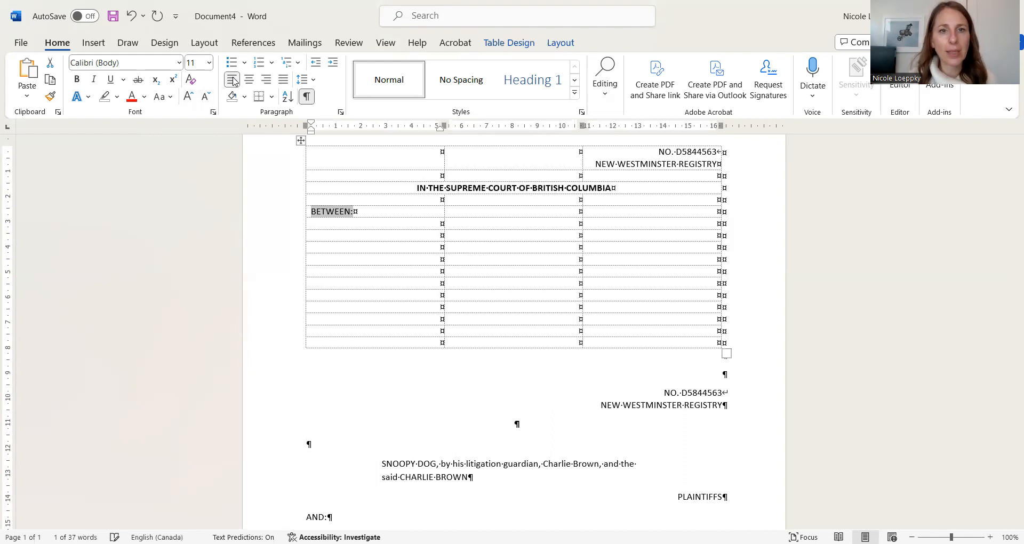
Enter the placeholder <@> in the middle cell of the table's seventh row and centre it
click(461, 237)
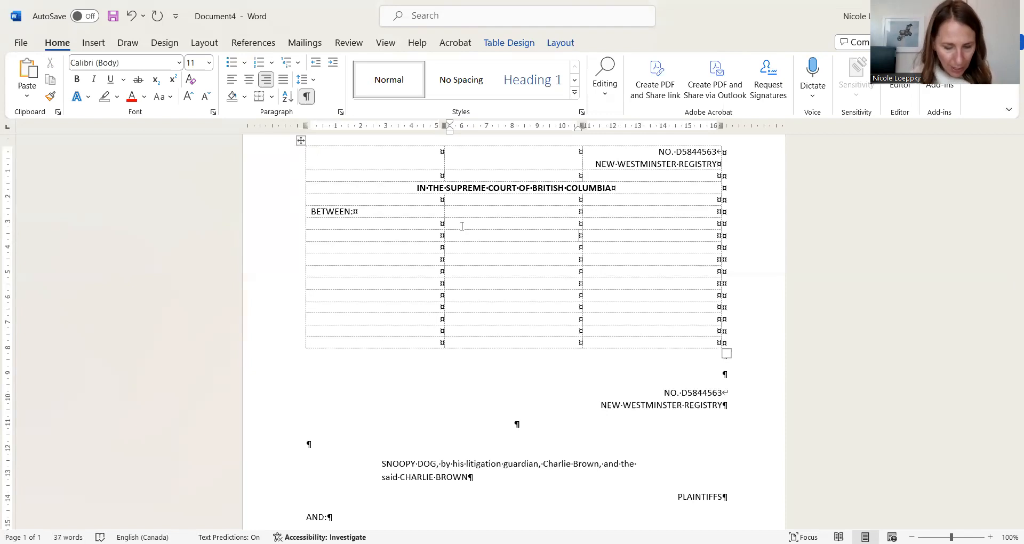
text(<)
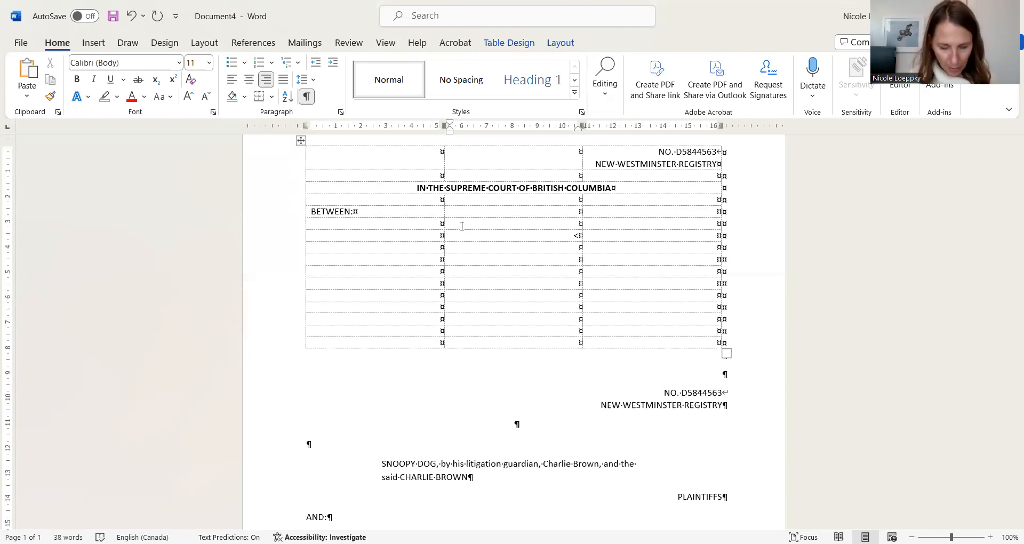
text(@>)
key(shift+Left)
key(shift+Left)
key(shift+Left)
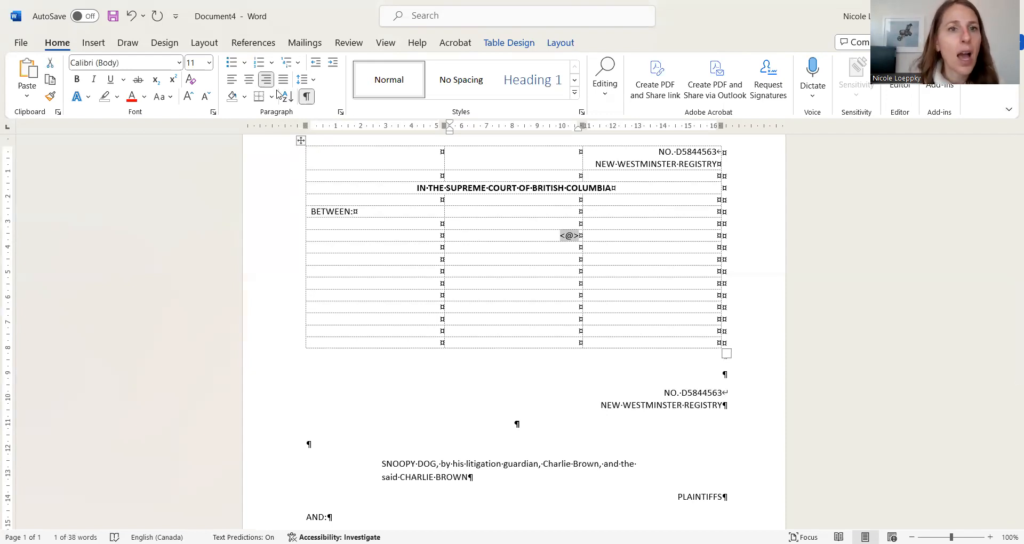
click(248, 80)
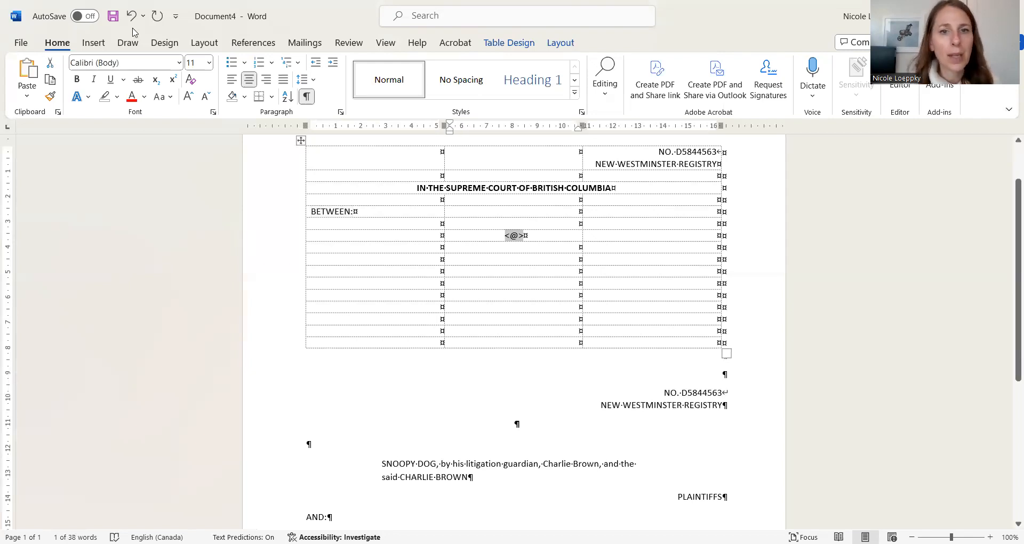
Widen only the seventh row's middle cell on both sides, spanning from about 3 to about 13 on the ruler
click(257, 236)
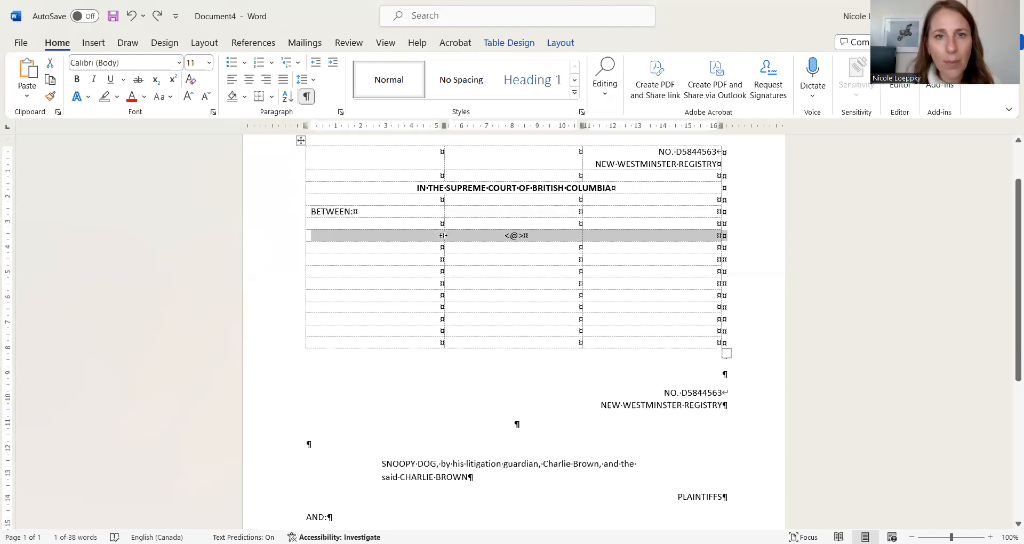
drag(445, 236, 389, 237)
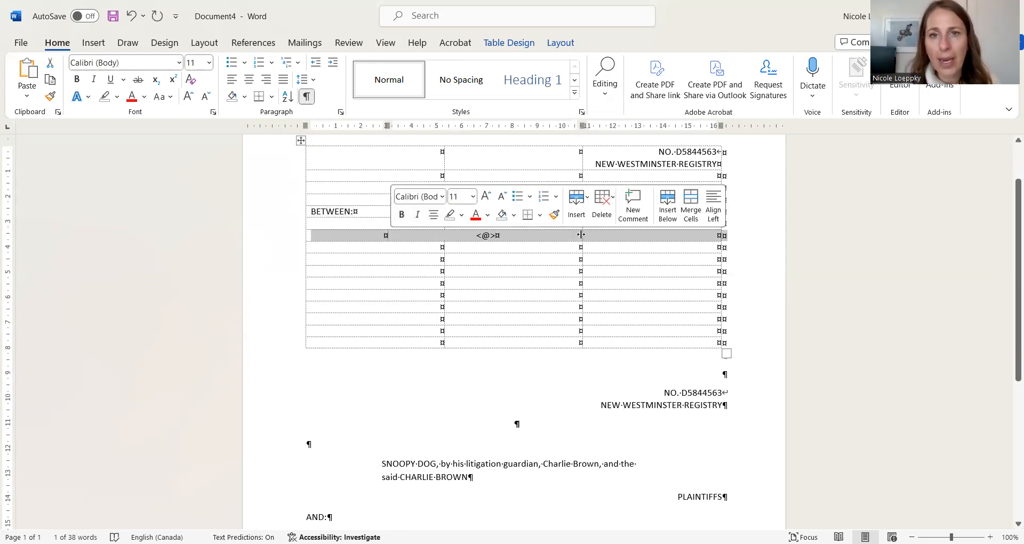
drag(644, 236, 641, 237)
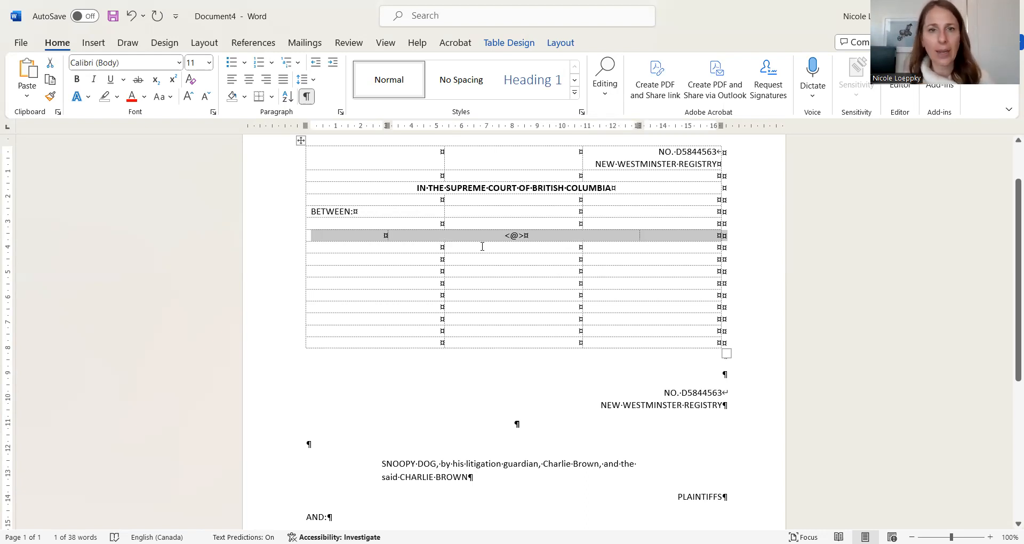
Copy PLAINTIFFS from the original text into the third column of the table's ninth row
click(446, 249)
scroll(621, 474, down, 2)
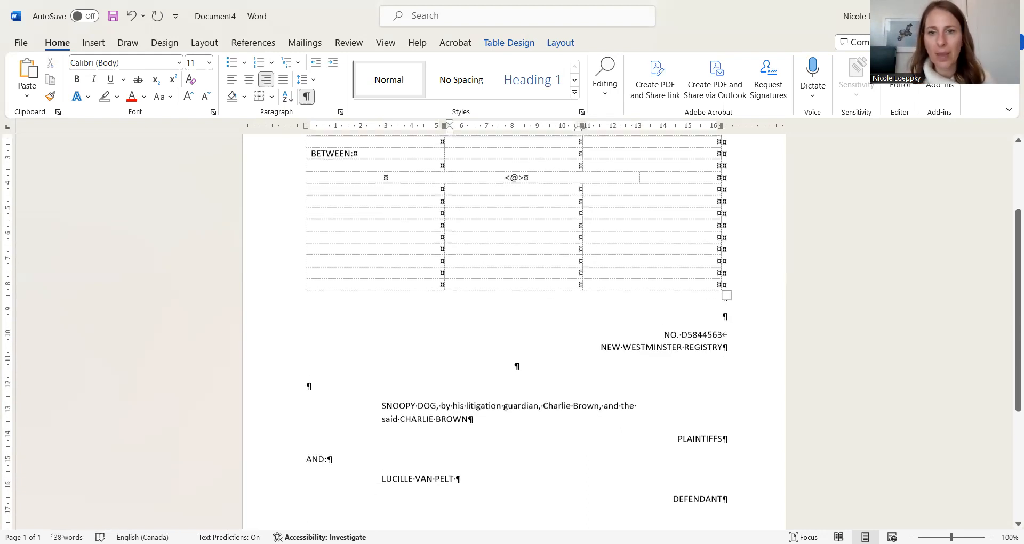
drag(681, 434, 723, 433)
key(ctrl+c)
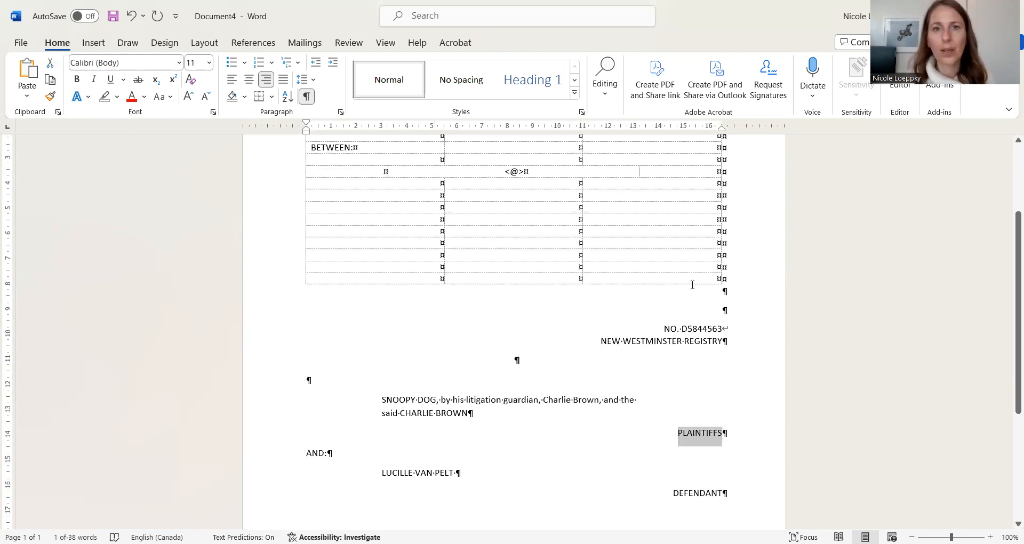
scroll(692, 285, up, 2)
click(640, 259)
key(ctrl+v)
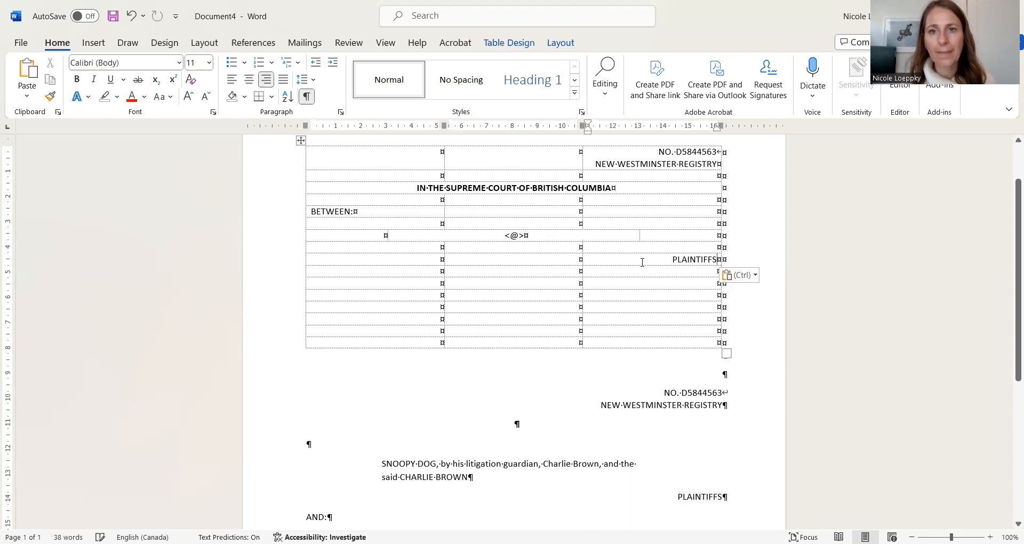
Highlight the final S of PLAINTIFFS in the table and the <@> placeholder in turquoise
drag(713, 262, 718, 260)
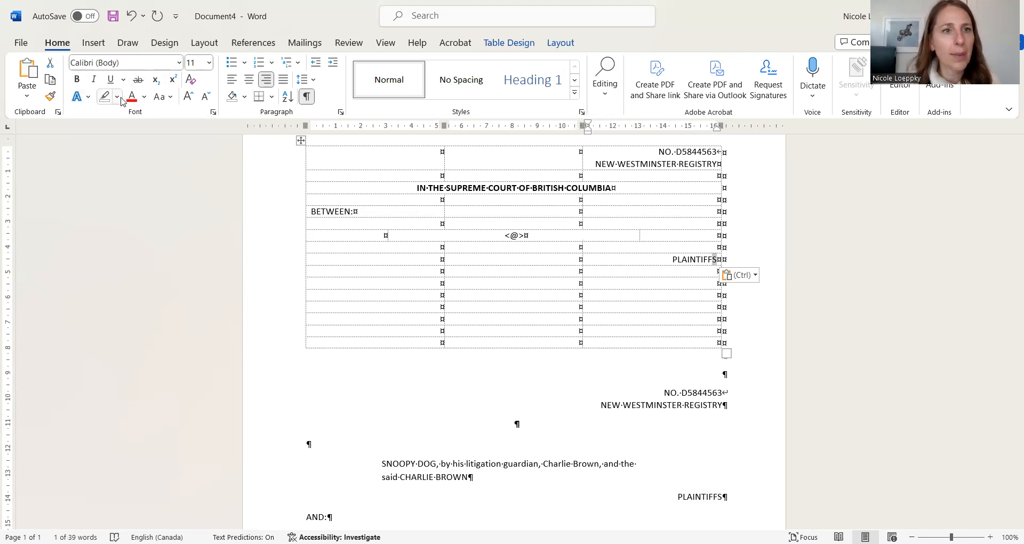
click(117, 96)
click(151, 140)
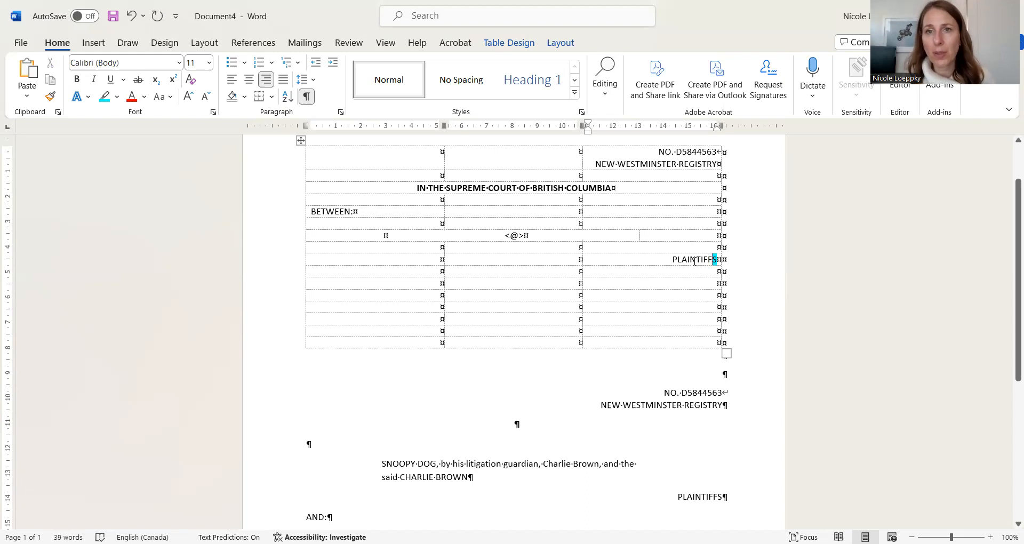
drag(501, 235, 524, 235)
click(105, 97)
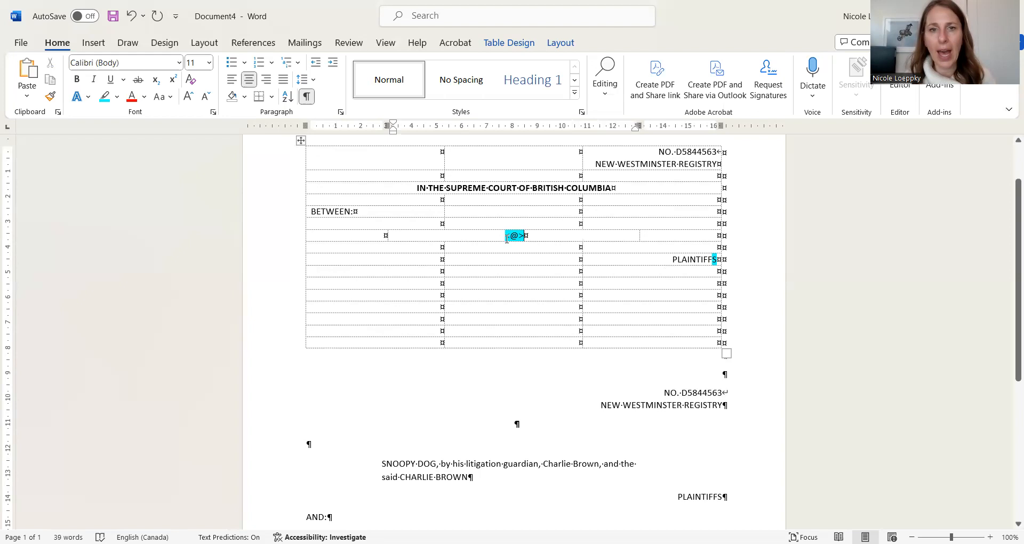
Replace the court file number and NEW WESTMINSTER in the table's first row with copies of the turquoise <@> placeholder
double_click(526, 236)
key(ctrl+c)
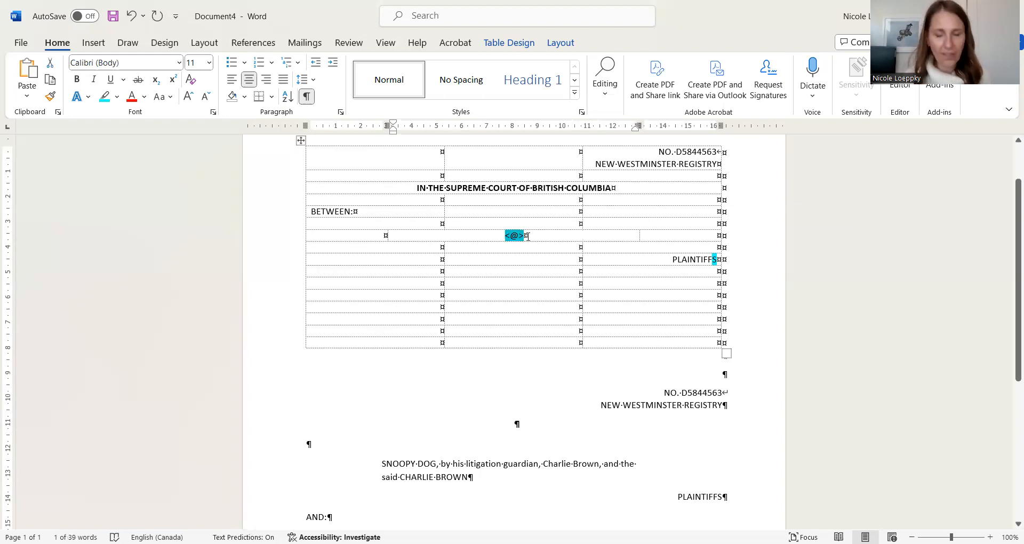
drag(675, 153, 718, 154)
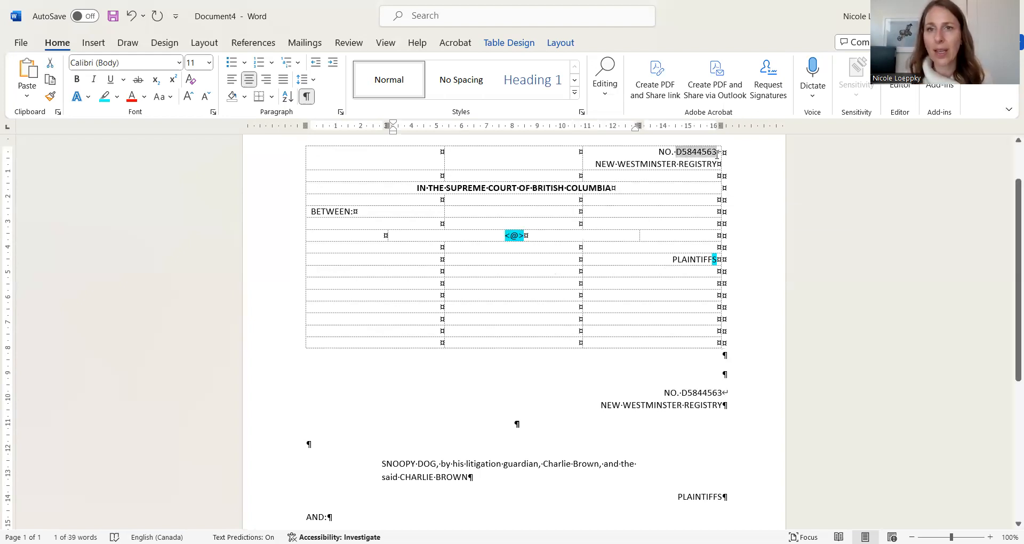
key(ctrl+v)
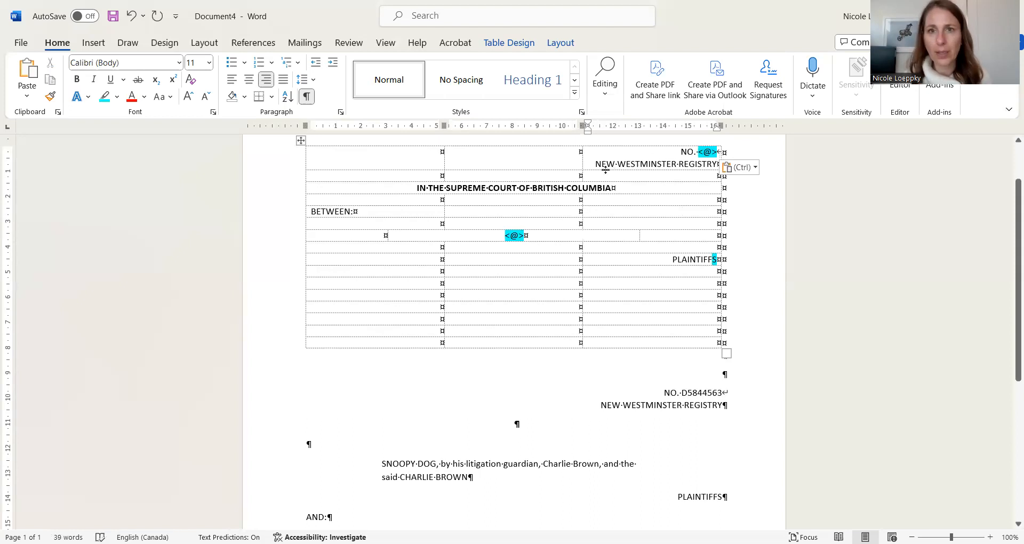
drag(596, 164, 677, 164)
key(ctrl+v)
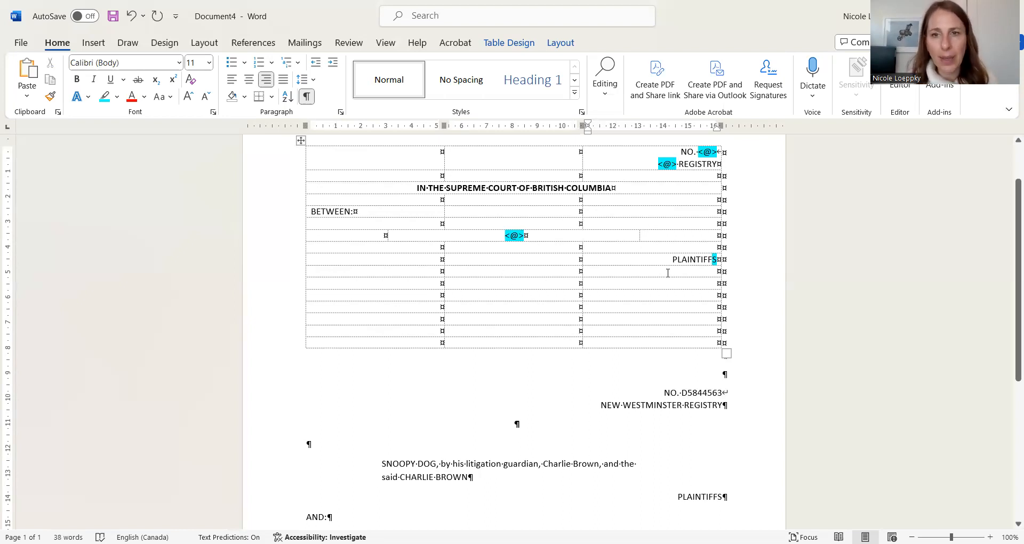
Copy AND: from the original text into the first column of the table's eleventh row and left-align it
scroll(544, 316, down, 2)
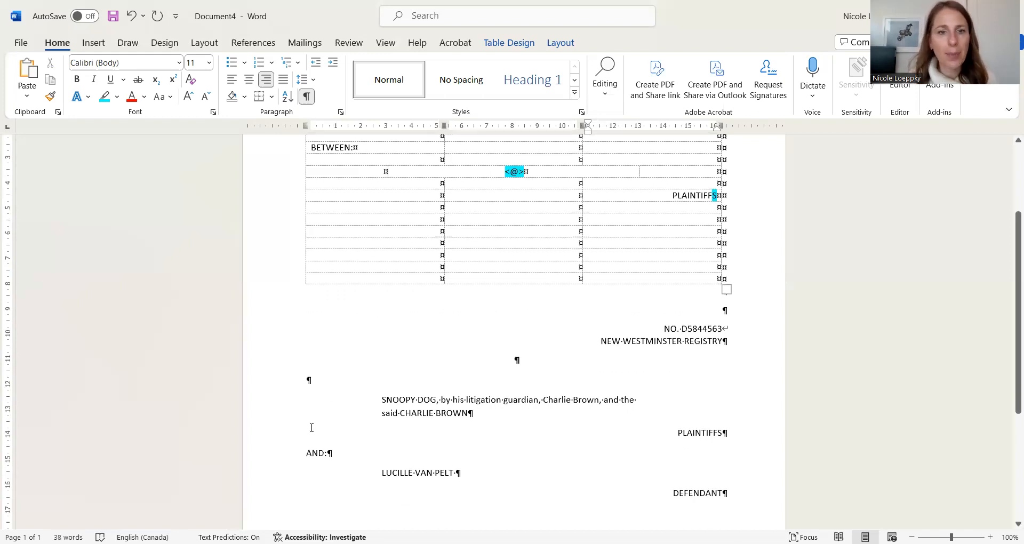
drag(309, 453, 328, 455)
key(ctrl+c)
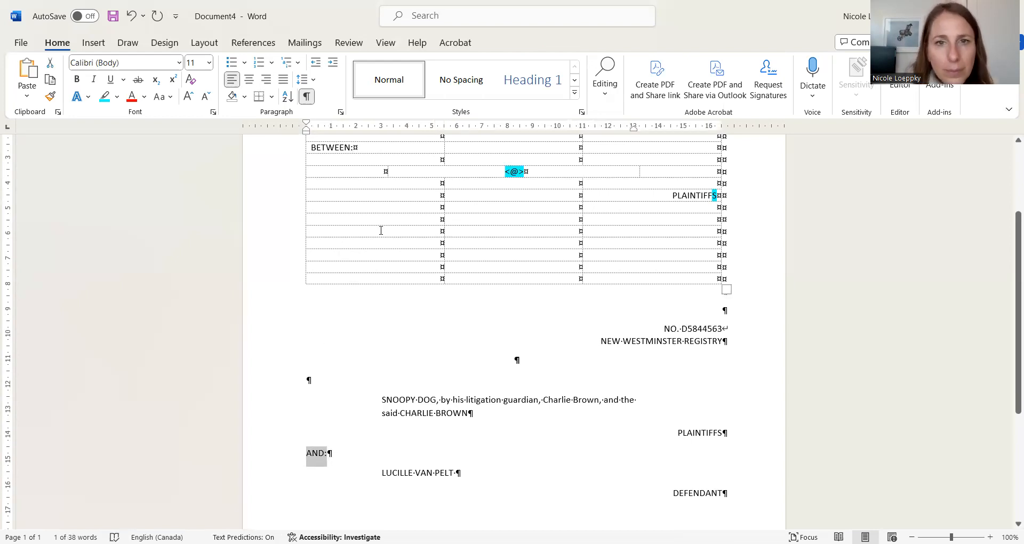
click(353, 220)
key(ctrl+v)
click(233, 80)
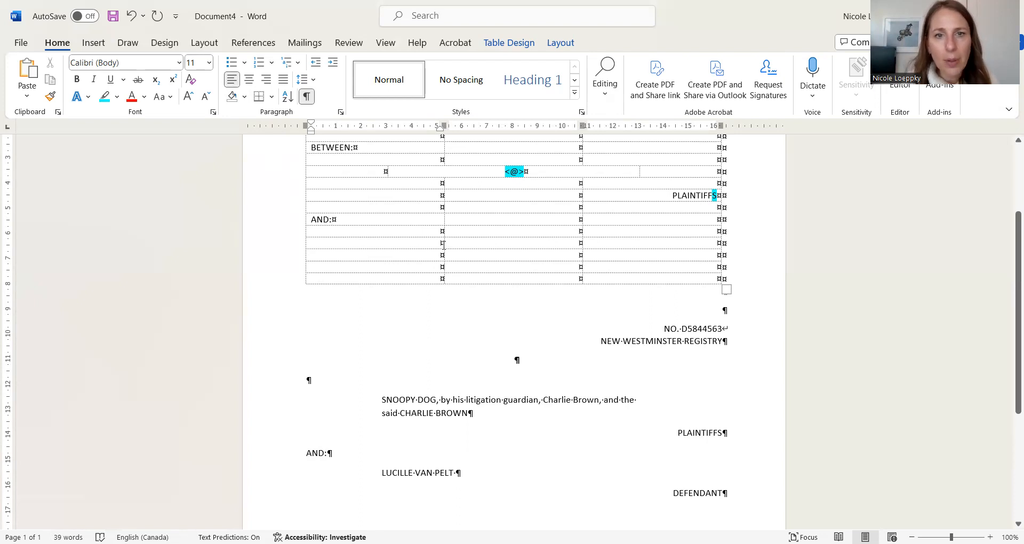
Widen only the thirteenth row's middle cell on both sides, spanning from about 3 to about 13 on the ruler
click(286, 244)
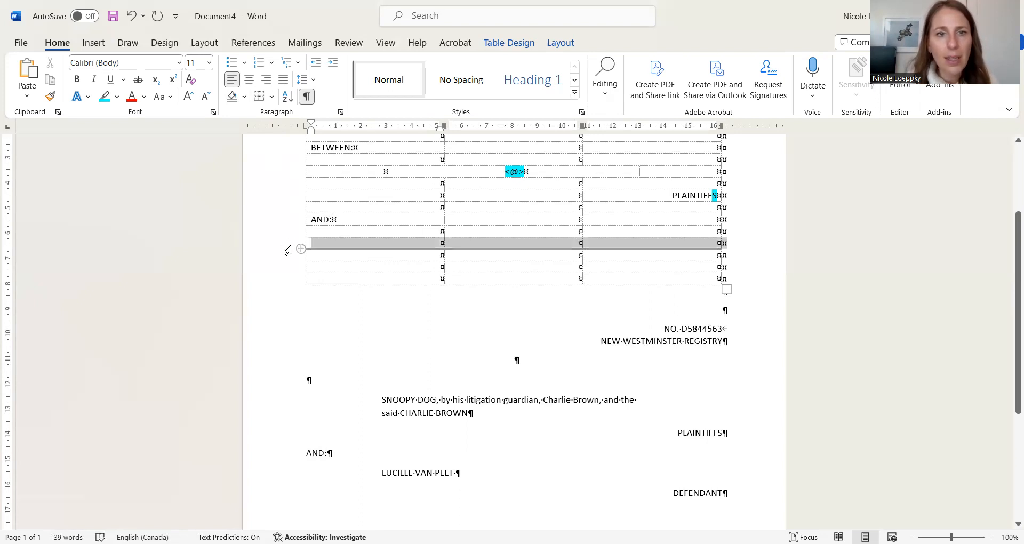
drag(443, 243, 388, 240)
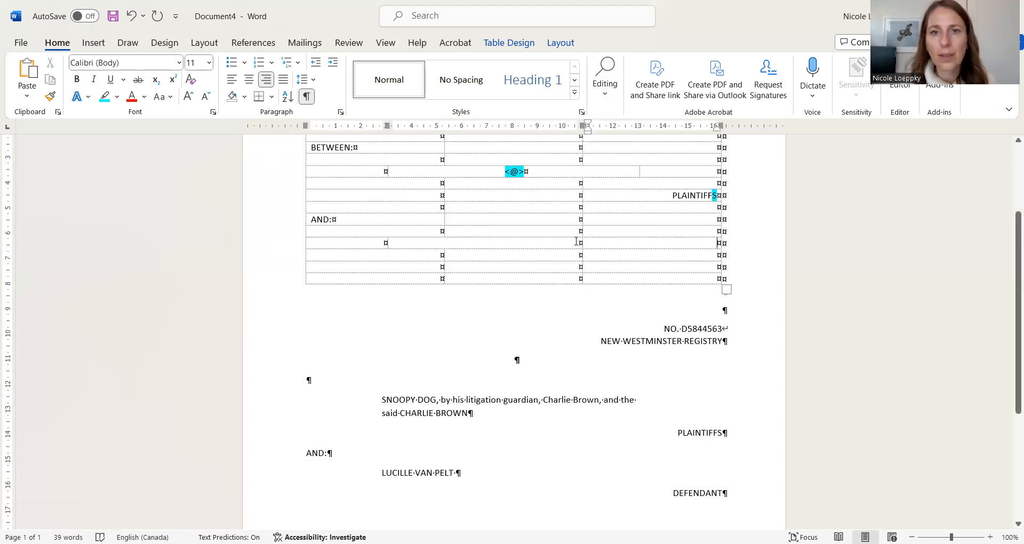
click(281, 246)
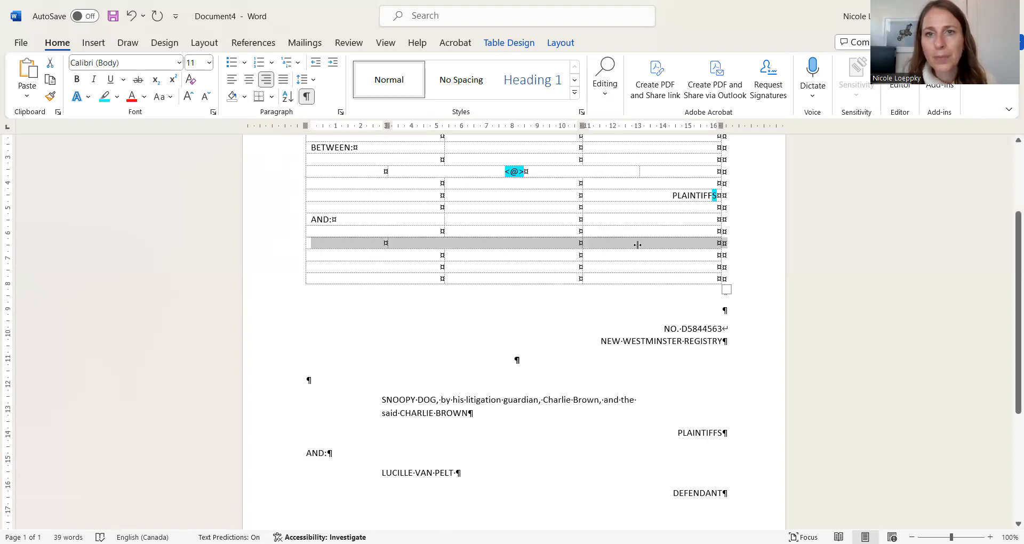
drag(644, 245, 641, 245)
click(540, 411)
Copy the highlighted <@> placeholder from the seventh row into the thirteenth row's middle cell and centre it
mouse_move(502, 174)
mouse_down()
mouse_move(529, 177)
mouse_move(521, 172)
mouse_up()
key(ctrl+c)
click(501, 243)
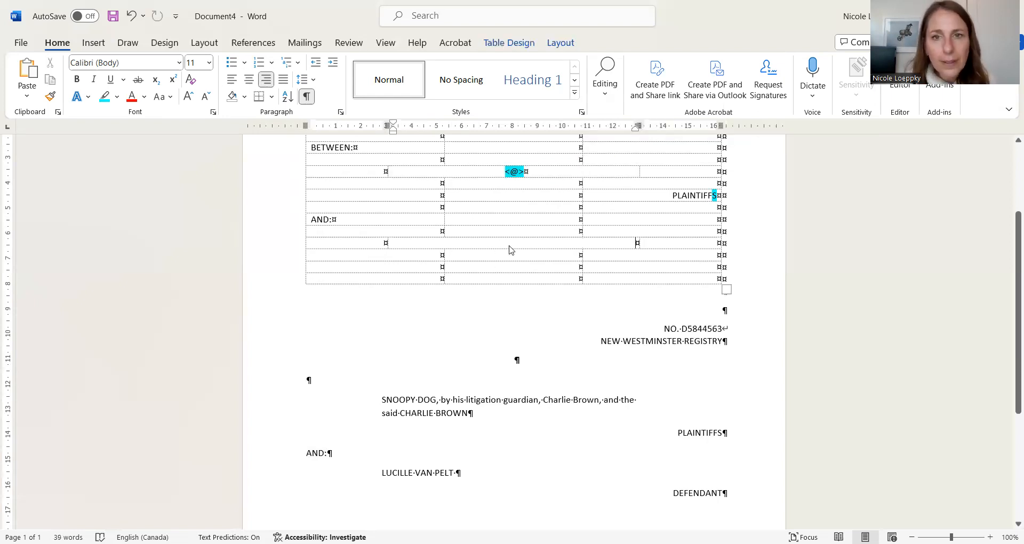
key(ctrl+v)
click(250, 81)
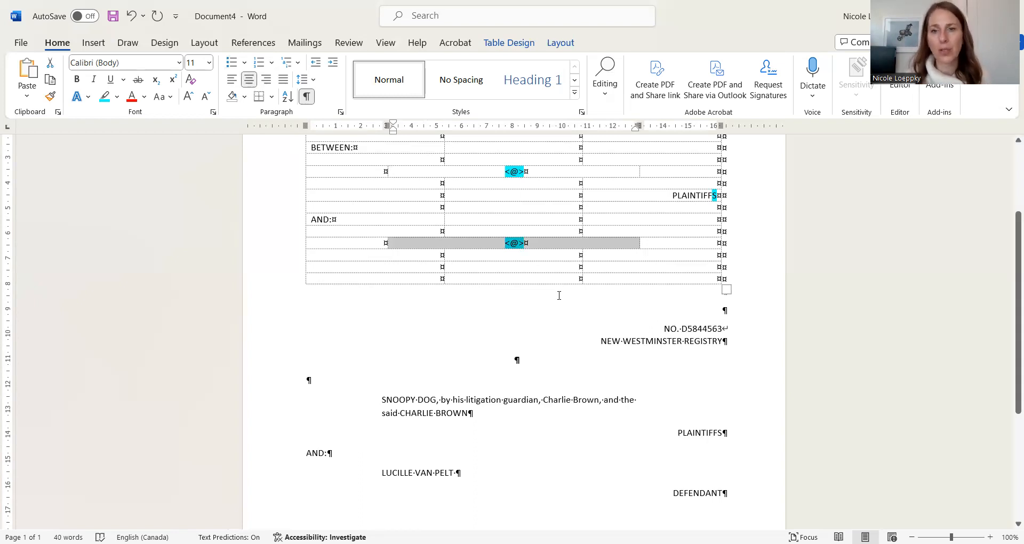
Copy DEFENDANT from the original text into the third column of the table's fifteenth row
scroll(559, 296, down, 3)
drag(675, 428, 718, 433)
key(ctrl+c)
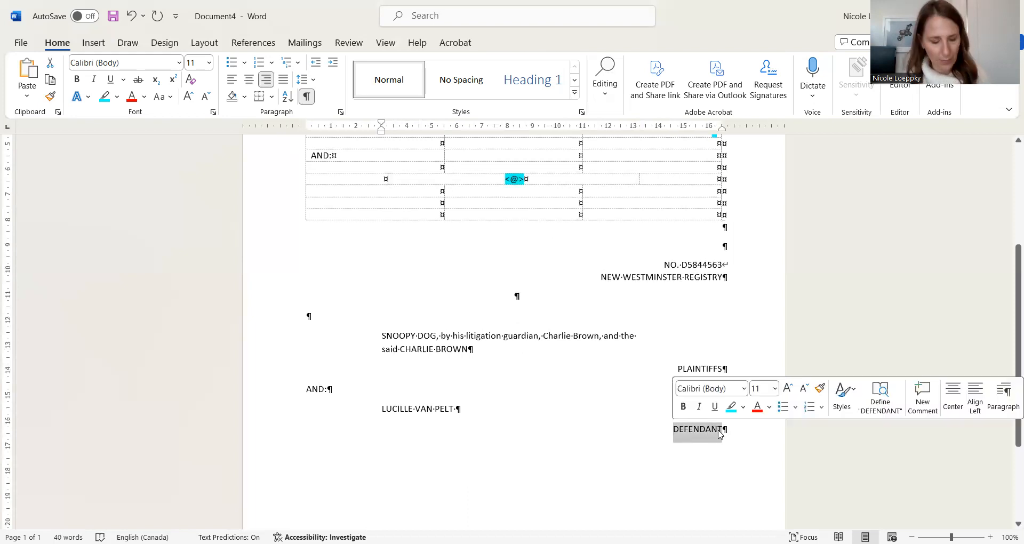
scroll(619, 283, up, 3)
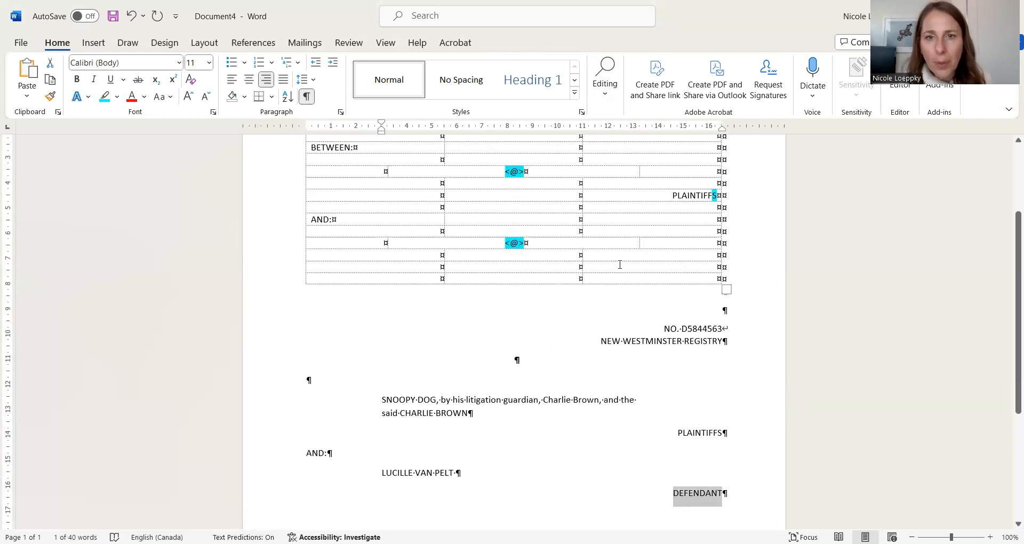
click(620, 265)
key(ctrl+v)
Copy the highlighted S of PLAINTIFFS in the table onto the end of DEFENDANT in the fifteenth row
drag(713, 195, 719, 195)
key(ctrl+c)
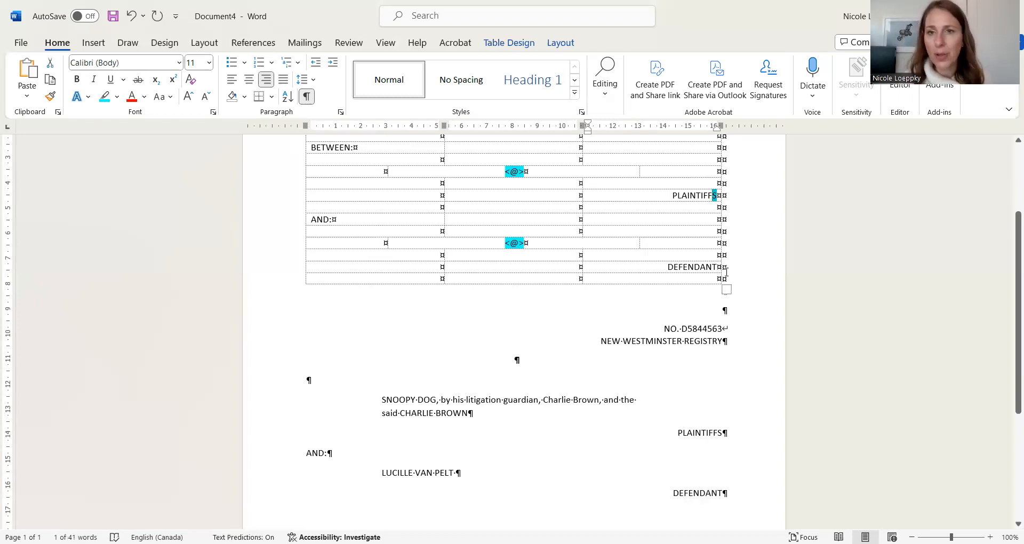
click(716, 267)
key(ctrl+v)
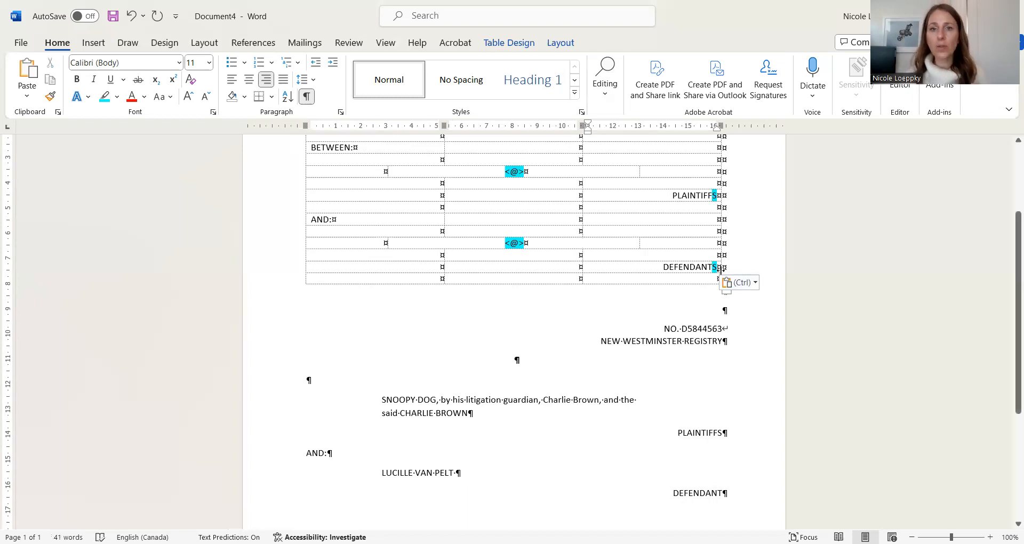
Try out a bold, centred NOTICE OF CIVIL heading on the line directly below the table and delete it
scroll(728, 363, up, 3)
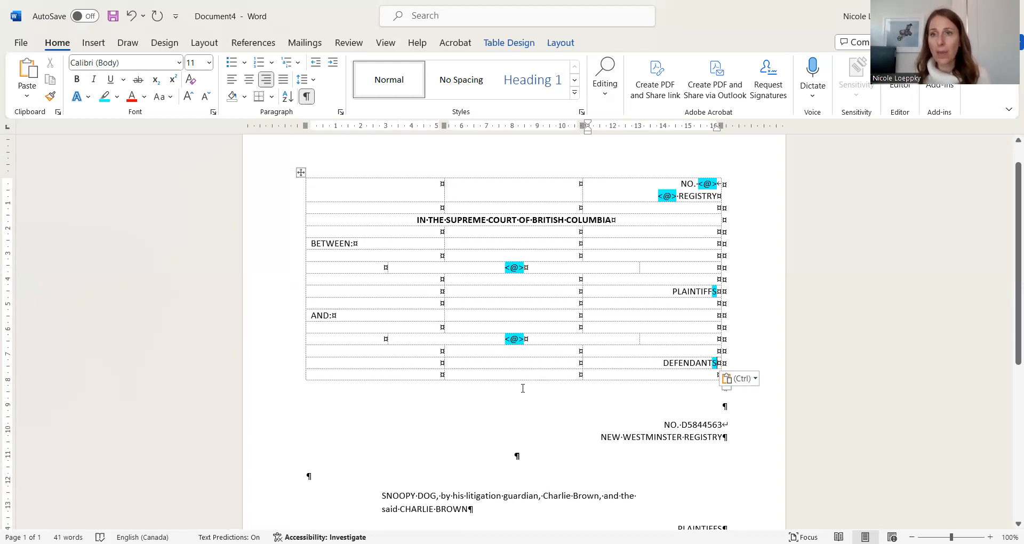
click(429, 395)
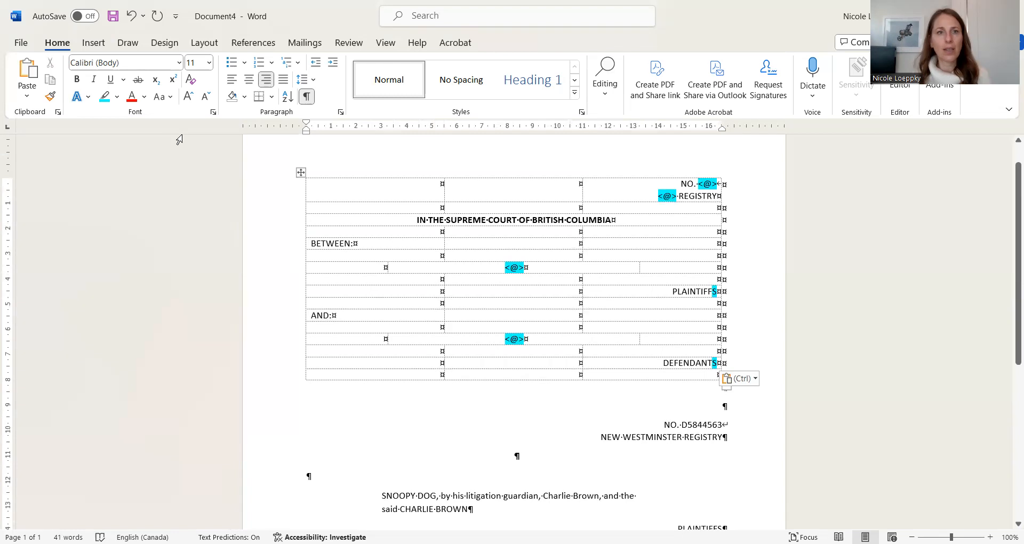
click(252, 78)
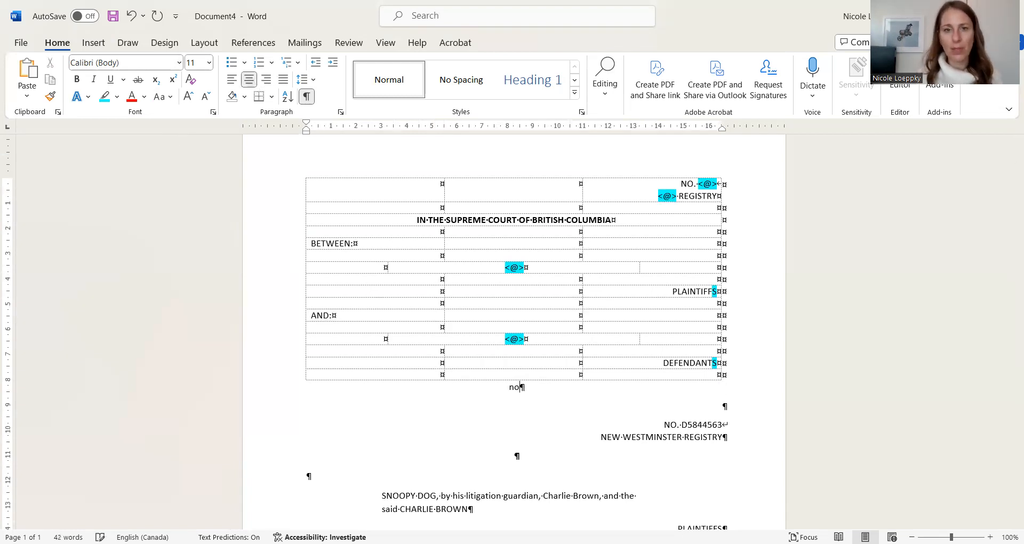
key(ctrl+b)
text(NOTIC)
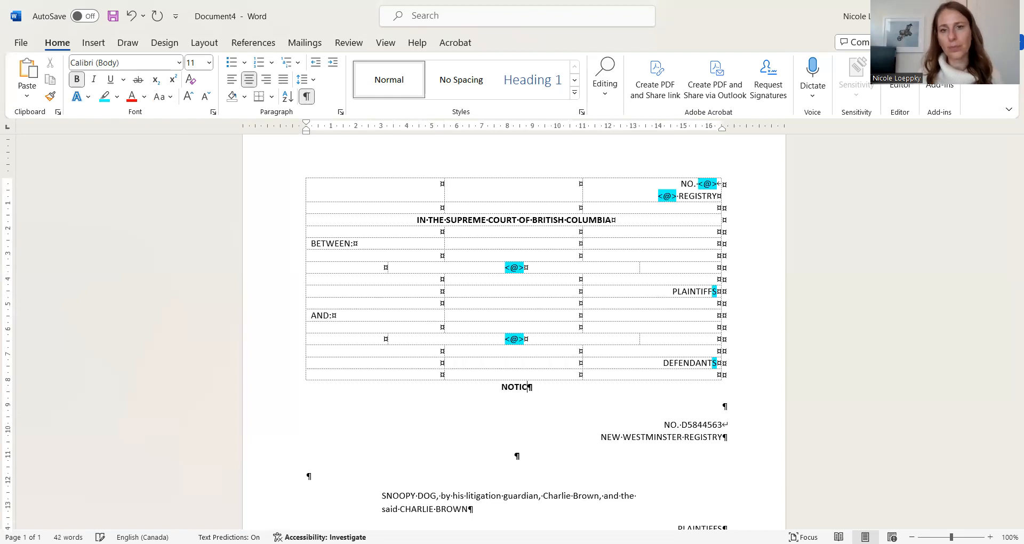
text(E OF CIVIL)
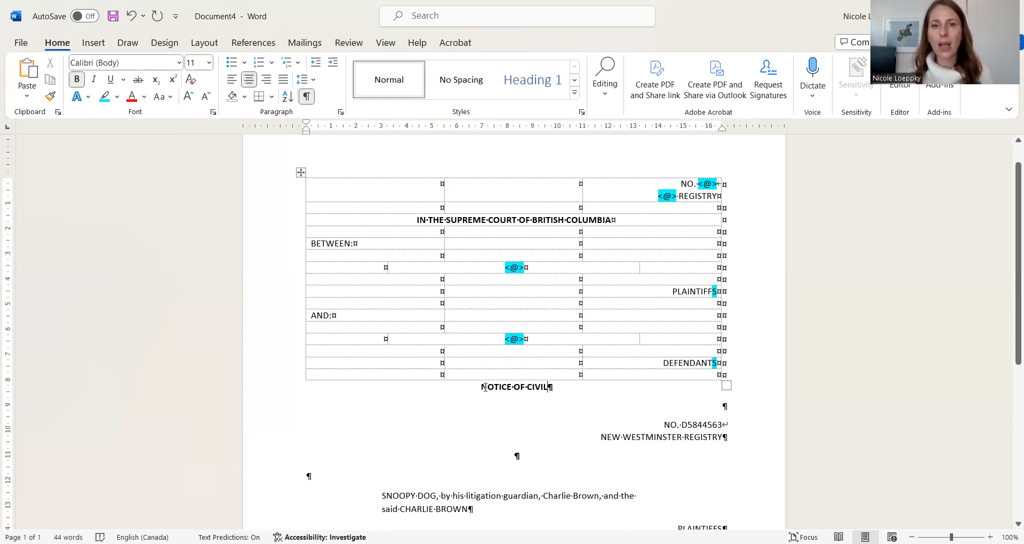
drag(484, 387, 551, 389)
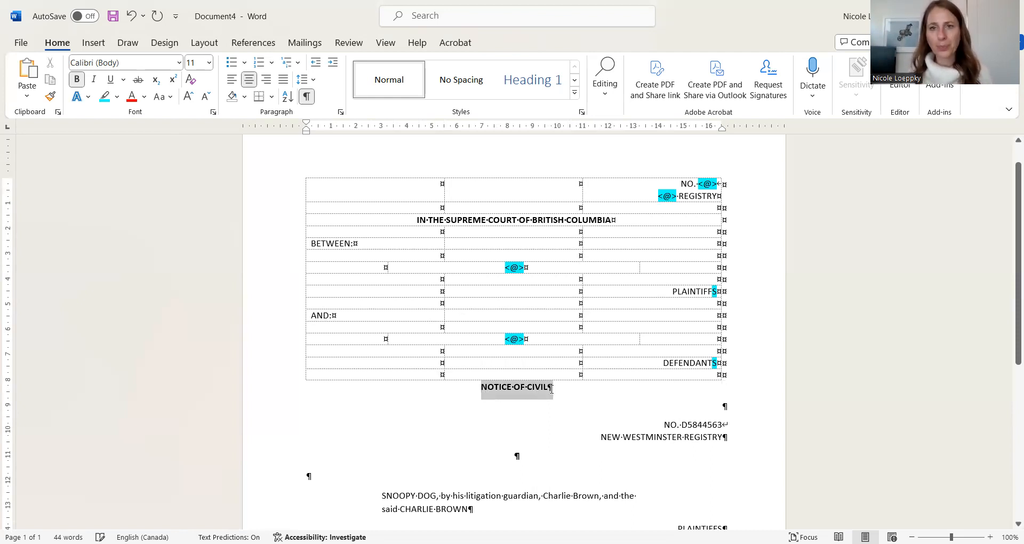
key(Delete)
Replace the <@> placeholder after NO. in the first row with the court file number copied from the original text
scroll(619, 416, down, 2)
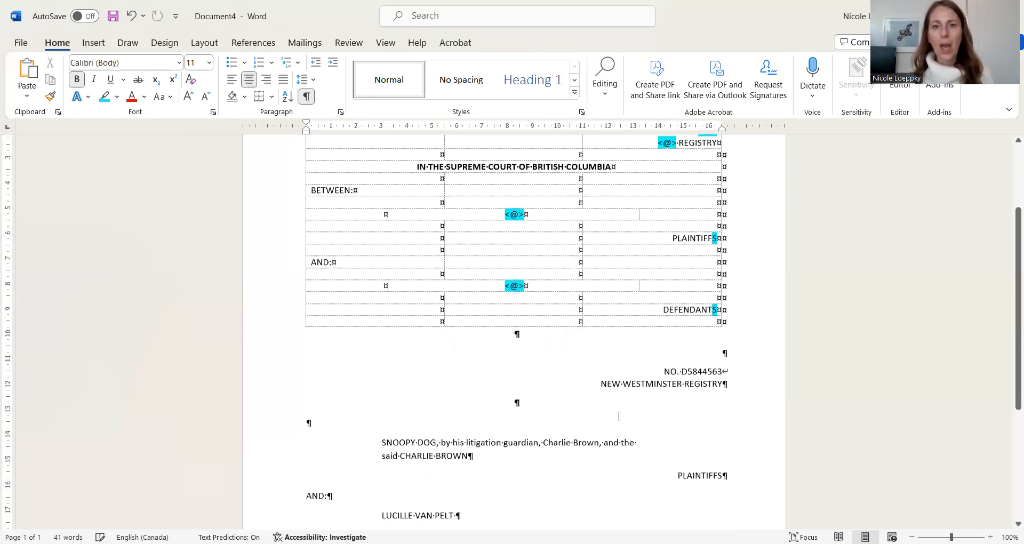
scroll(618, 416, down, 2)
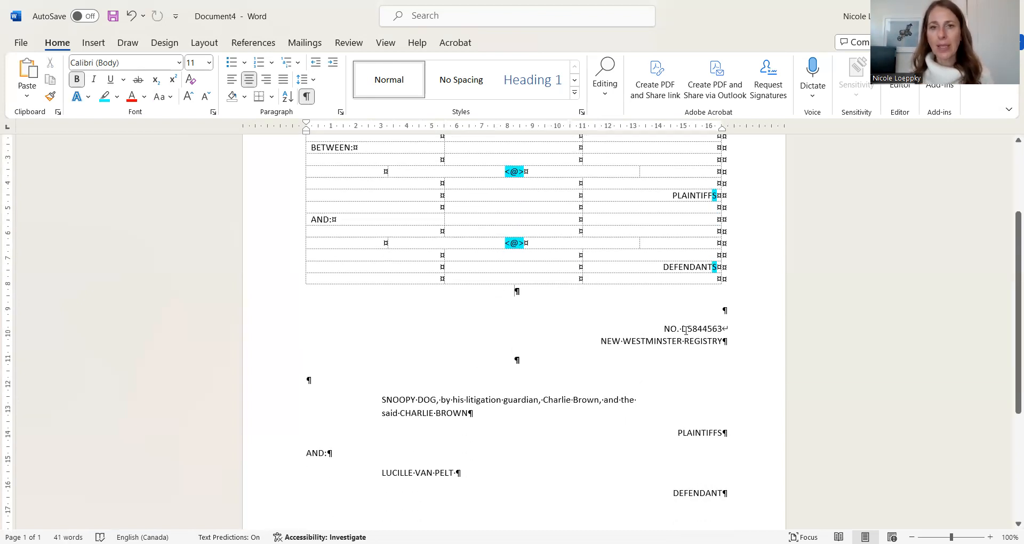
scroll(685, 329, up, 5)
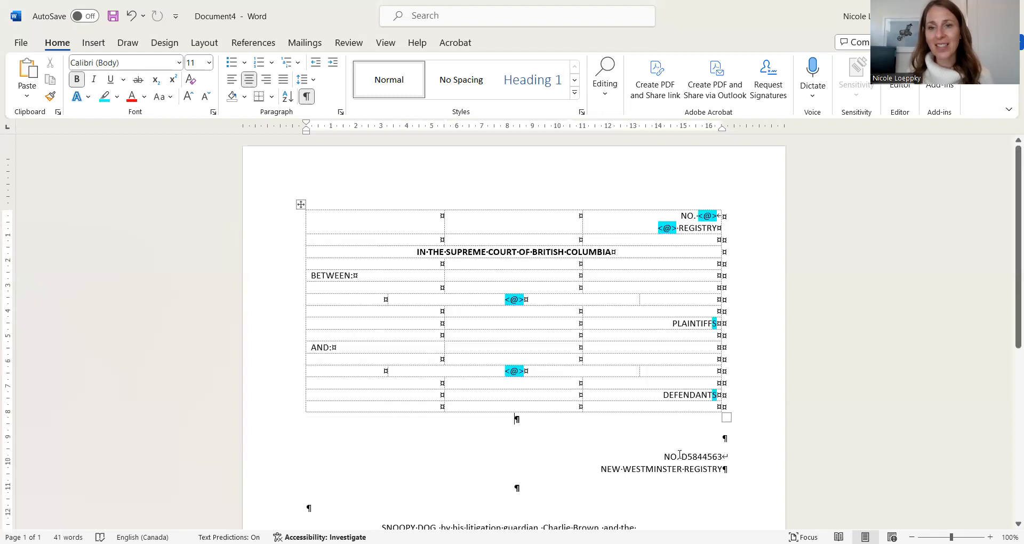
drag(681, 457, 723, 457)
key(ctrl+c)
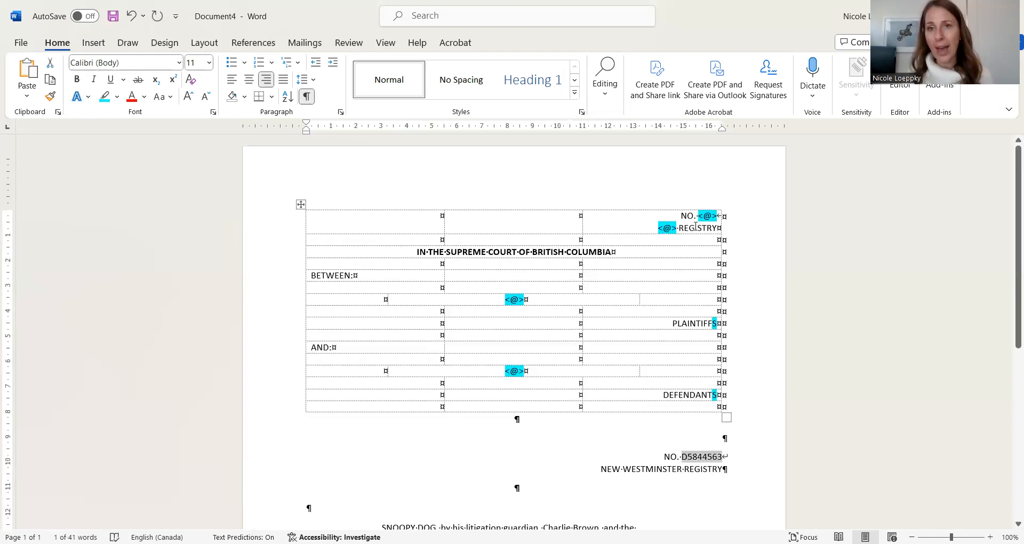
click(700, 216)
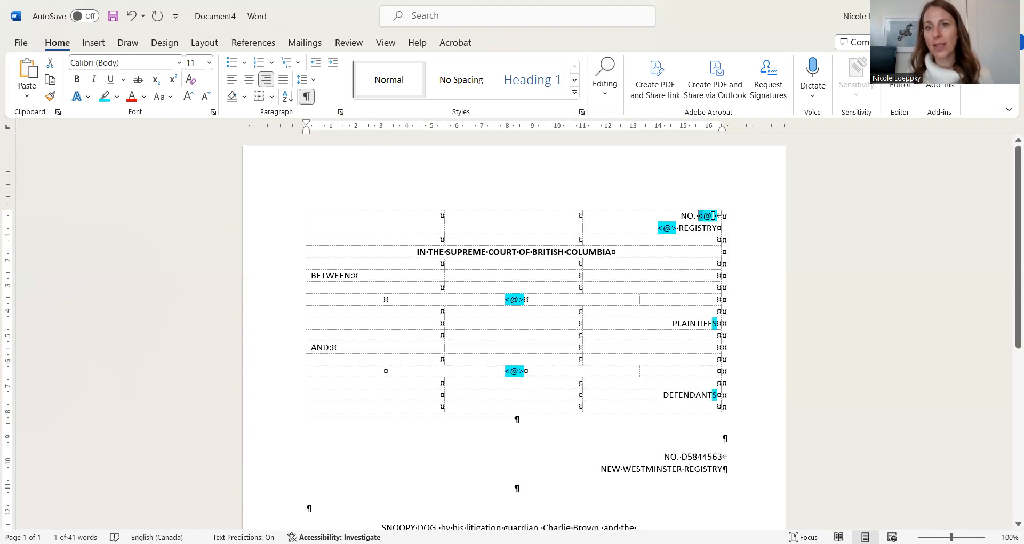
key(ctrl+v)
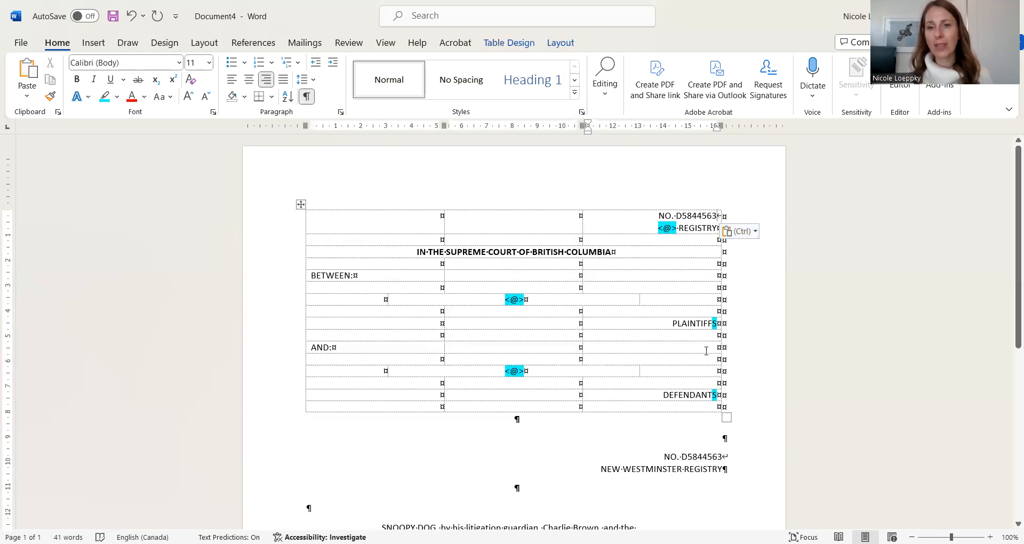
Replace <@> REGISTRY in the table's first row with NEW WESTMINSTER REGISTRY copied from the original text
drag(601, 469, 725, 468)
key(ctrl+c)
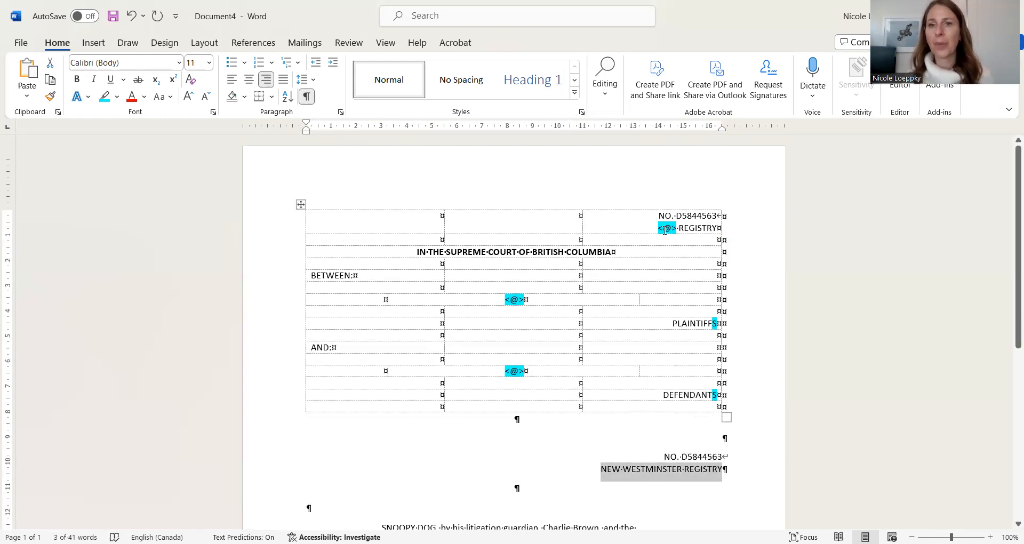
drag(658, 228, 714, 226)
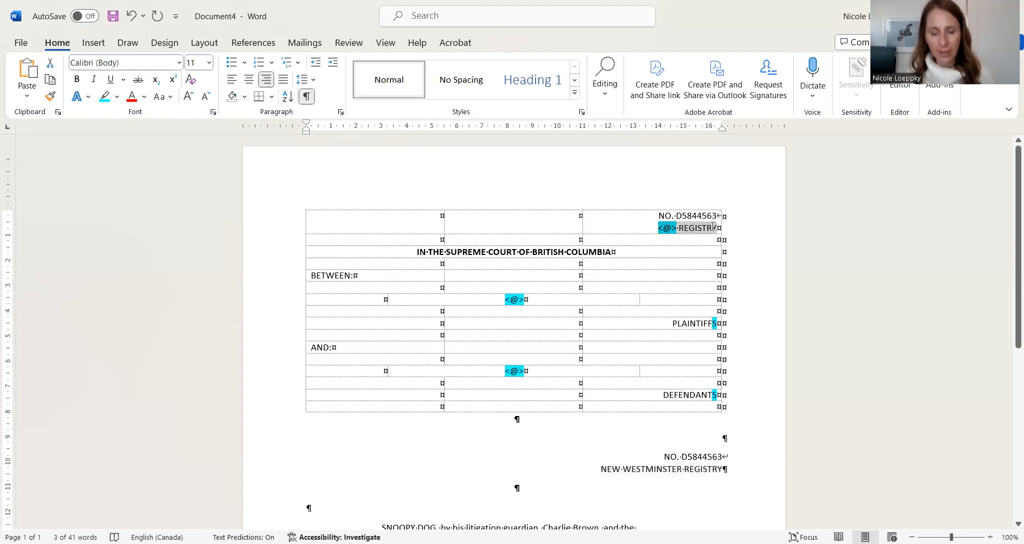
key(ctrl+v)
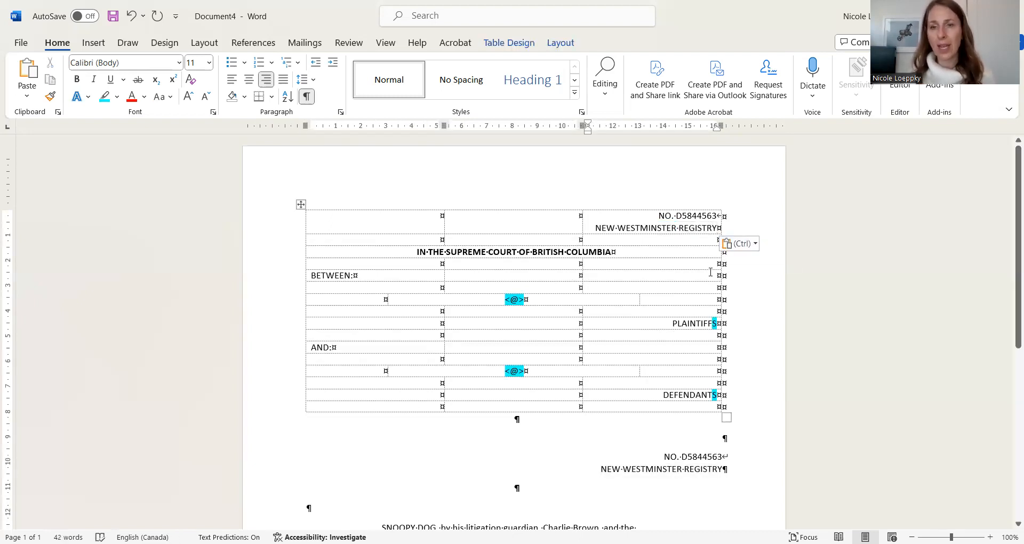
Replace the <@> placeholder below BETWEEN in the table with the plaintiffs' full party description copied from the original text
scroll(697, 297, down, 3)
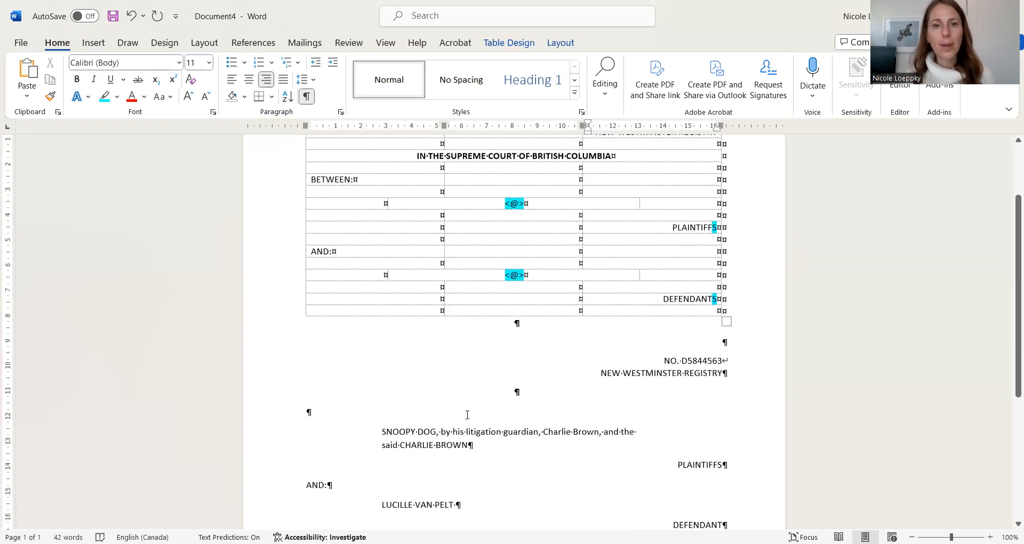
drag(383, 432, 462, 444)
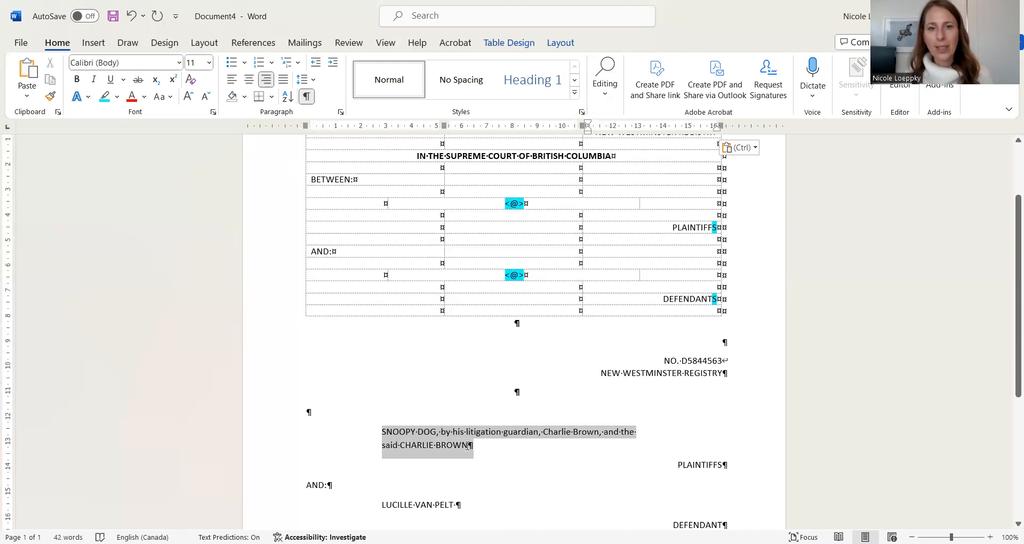
key(shift+Left)
key(ctrl+c)
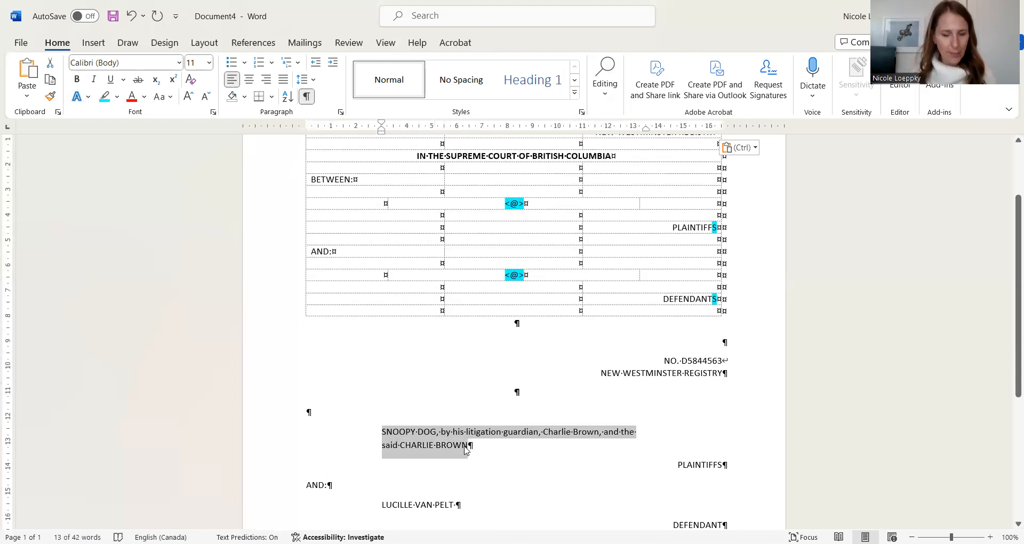
click(525, 204)
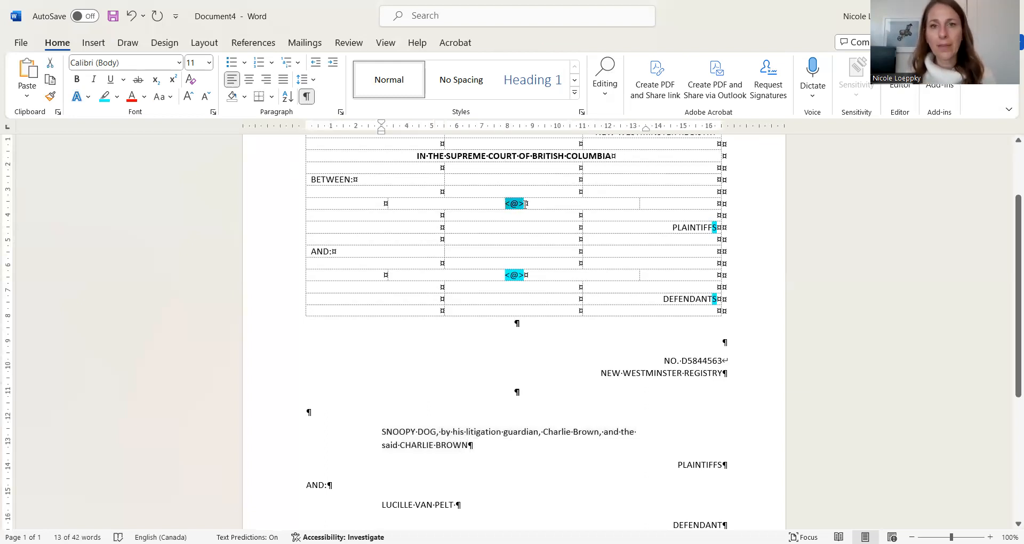
key(ctrl+v)
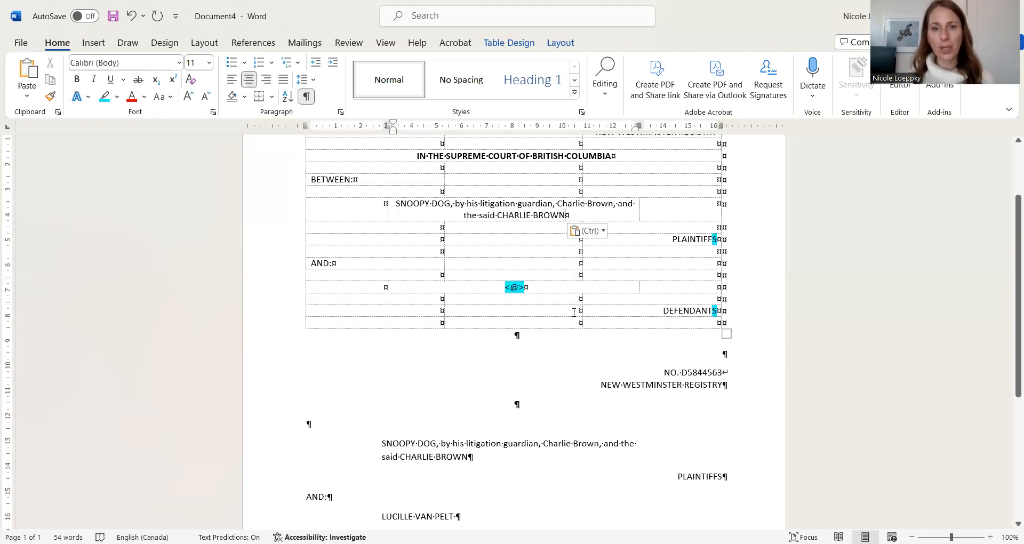
Replace the <@> placeholder below AND in the table with the defendant's name copied from the original text
scroll(403, 446, down, 2)
drag(382, 452, 452, 458)
key(ctrl+c)
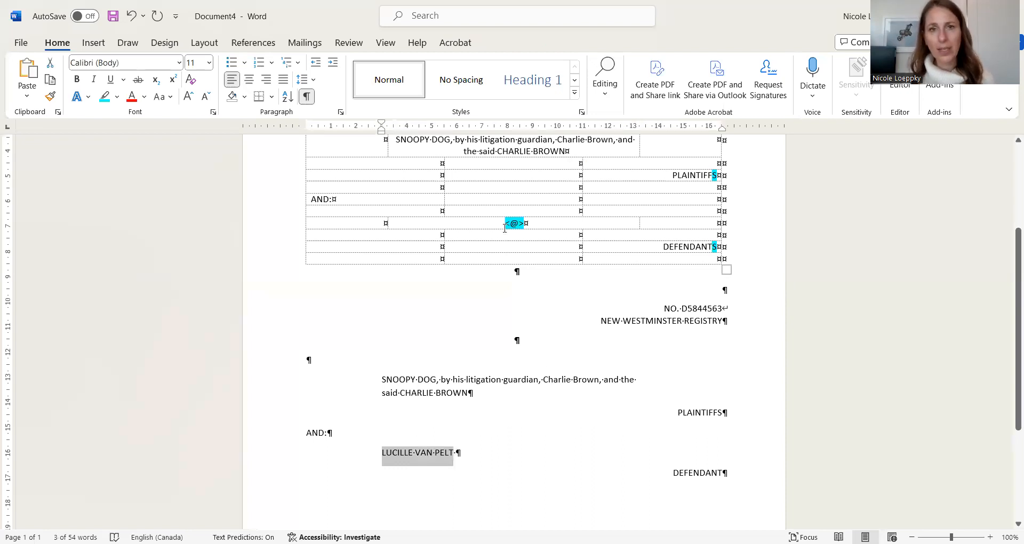
drag(505, 224, 527, 224)
key(ctrl+v)
scroll(553, 288, up, 3)
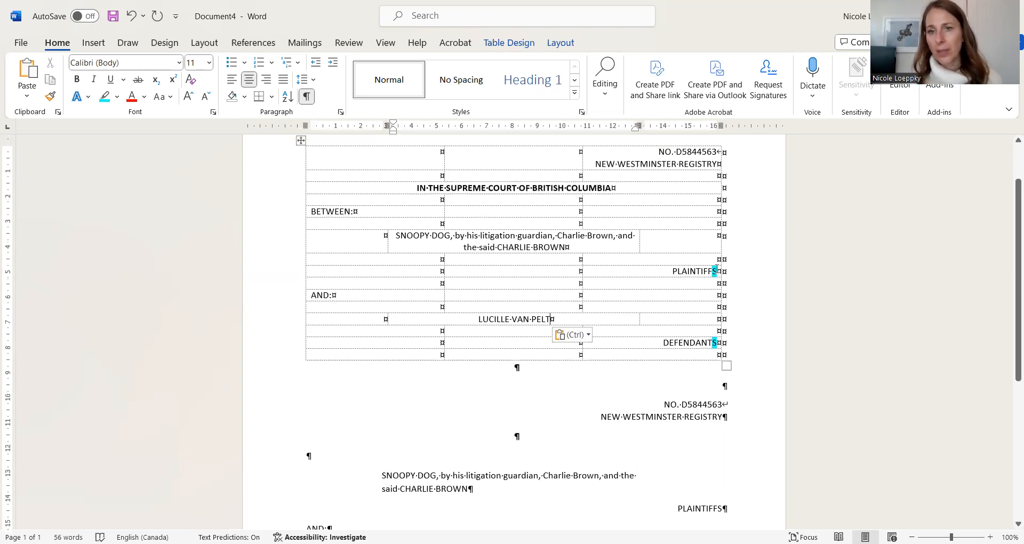
Remove the turquoise highlight from the final S of PLAINTIFFS in the table
click(624, 283)
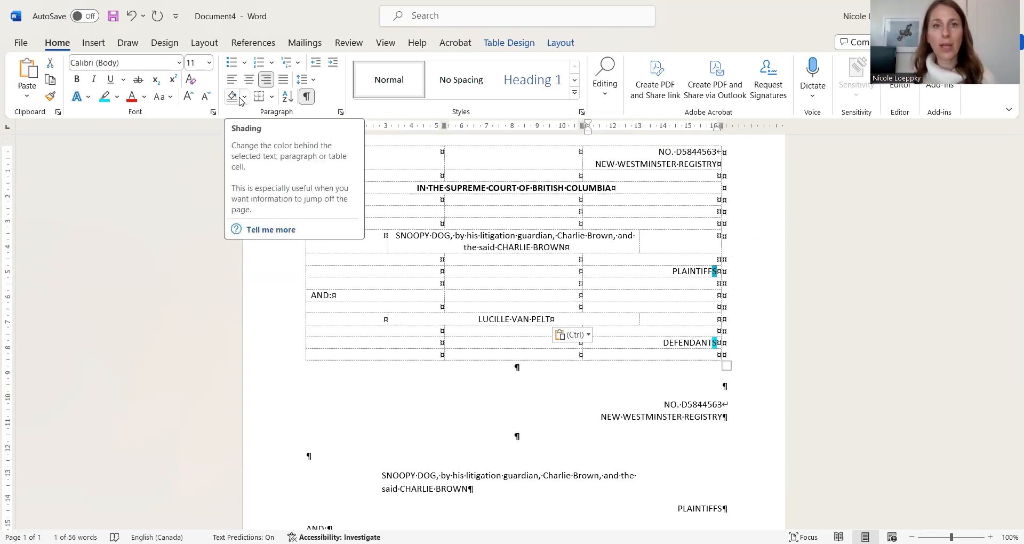
click(244, 97)
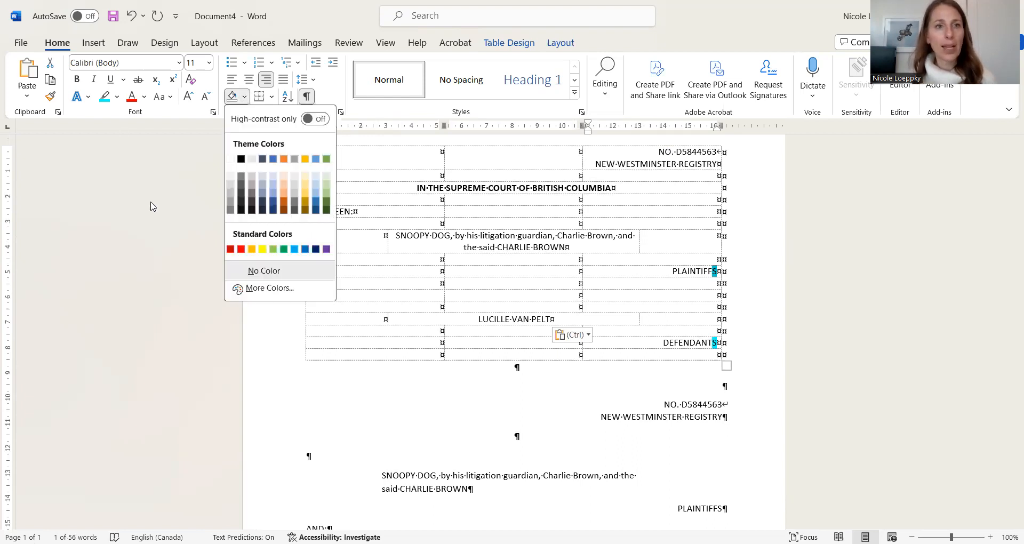
click(117, 97)
click(139, 204)
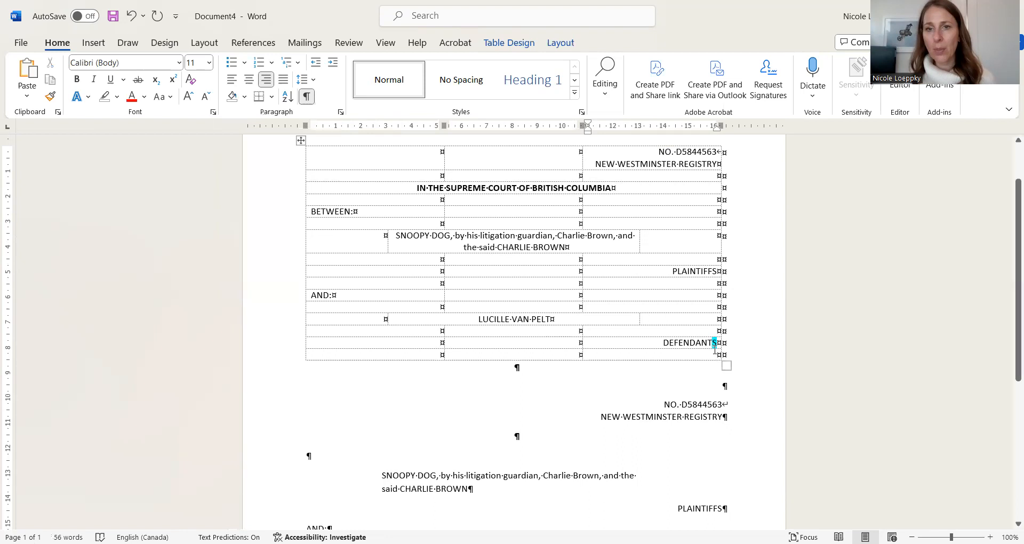
Delete the highlighted S at the end of DEFENDANTS in the table to make it singular
key(BackSpace)
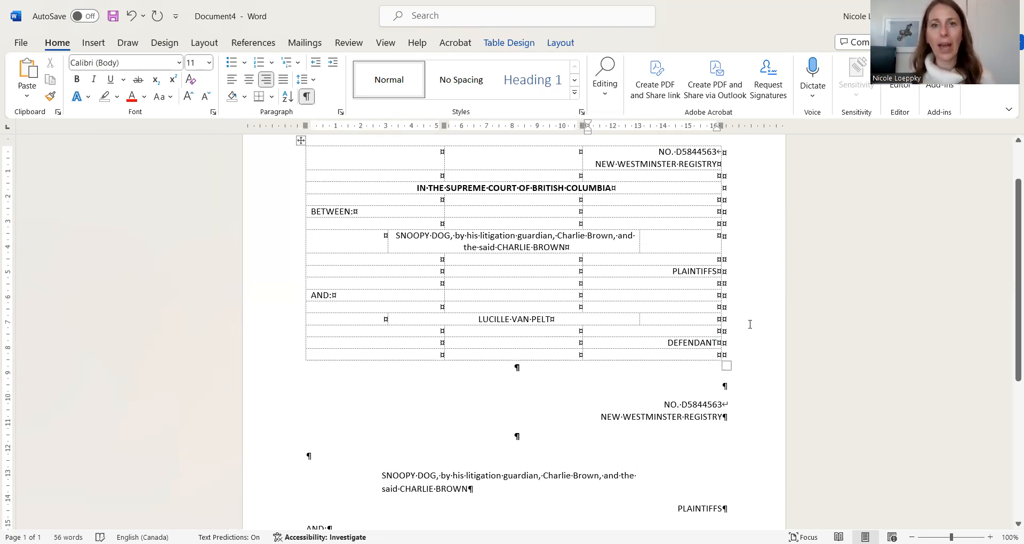
scroll(703, 357, up, 2)
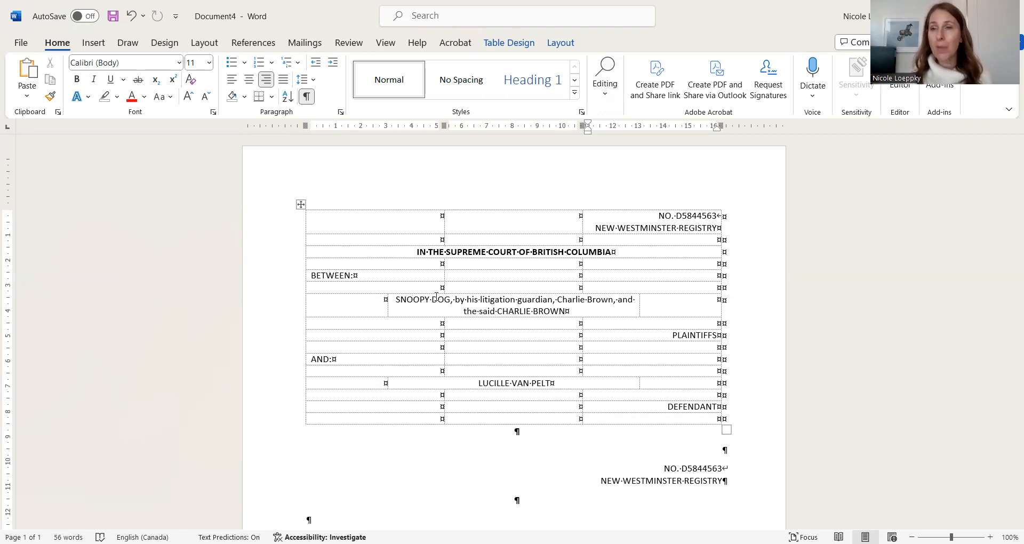
click(483, 253)
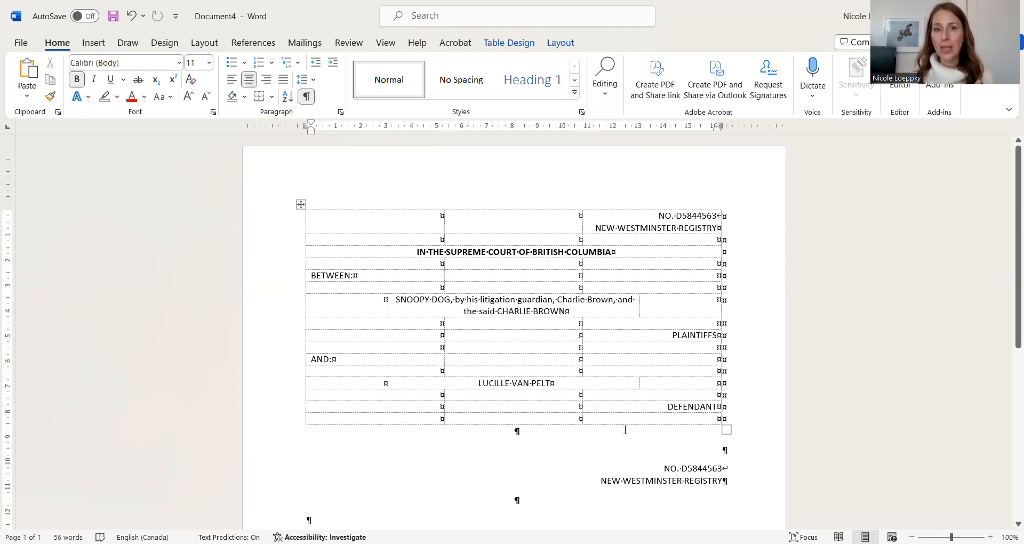